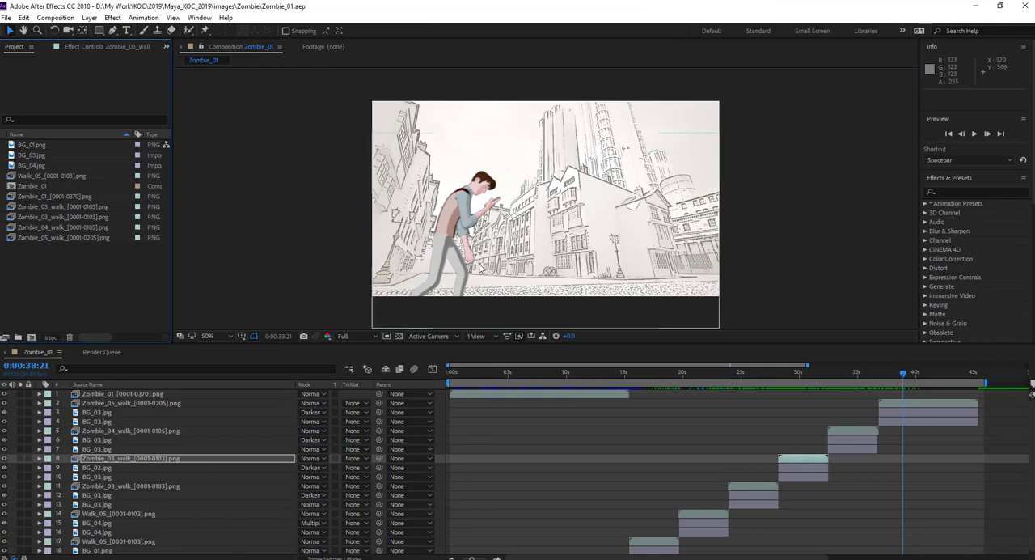
# Create a new empty project.
pyautogui.click(6, 19)
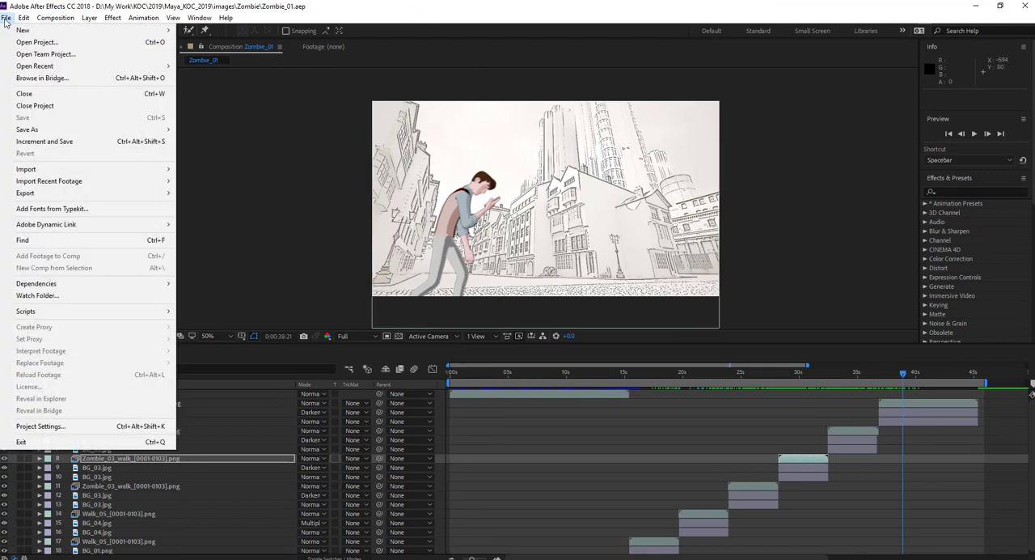
pyautogui.moveTo(16, 31)
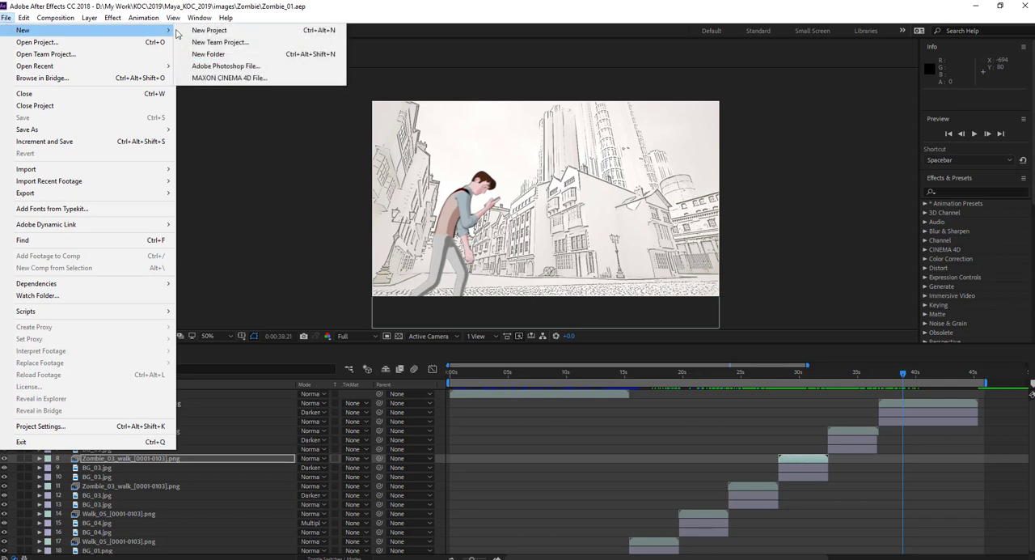
pyautogui.click(208, 31)
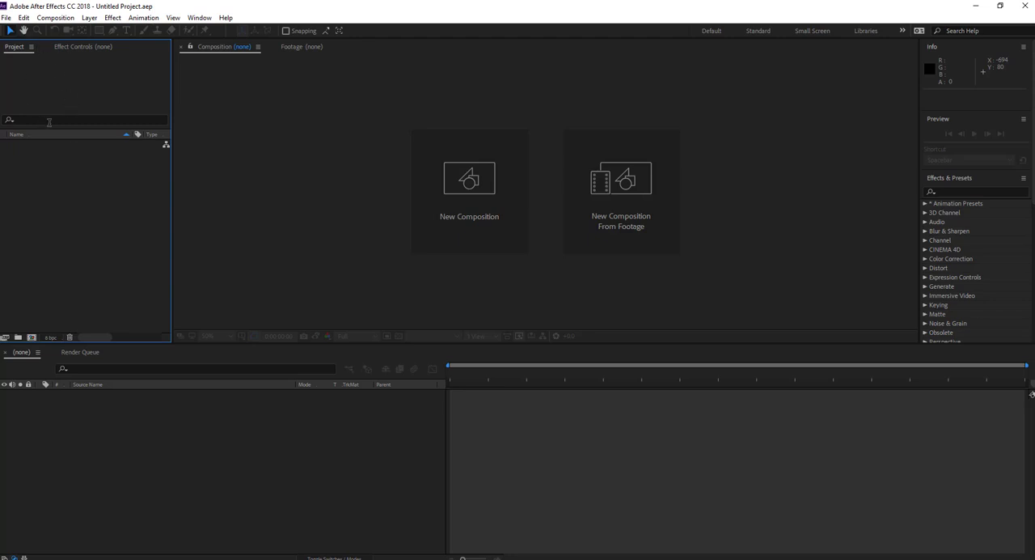
# Start a file import and browse to New folder (3) on the Desktop.
pyautogui.click(6, 18)
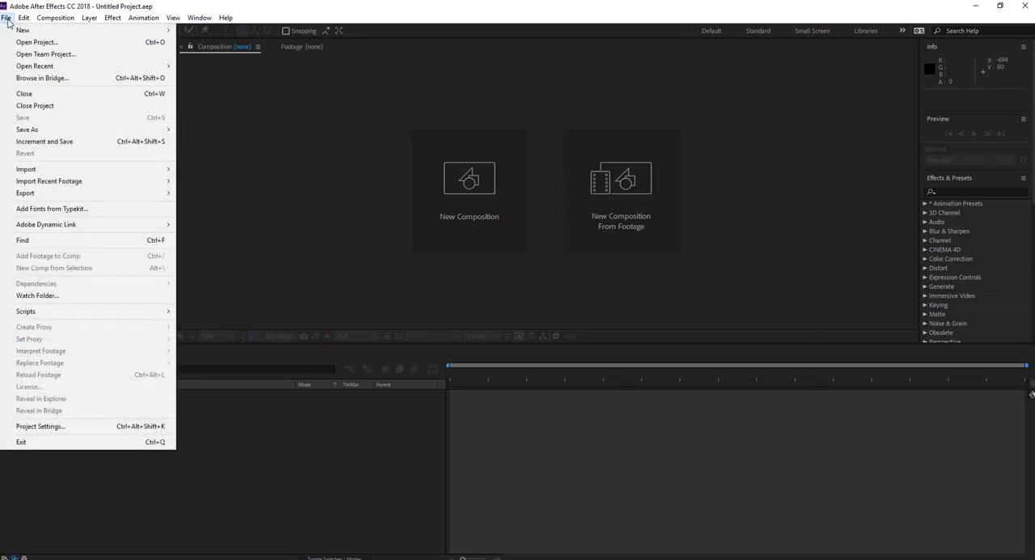
pyautogui.moveTo(63, 171)
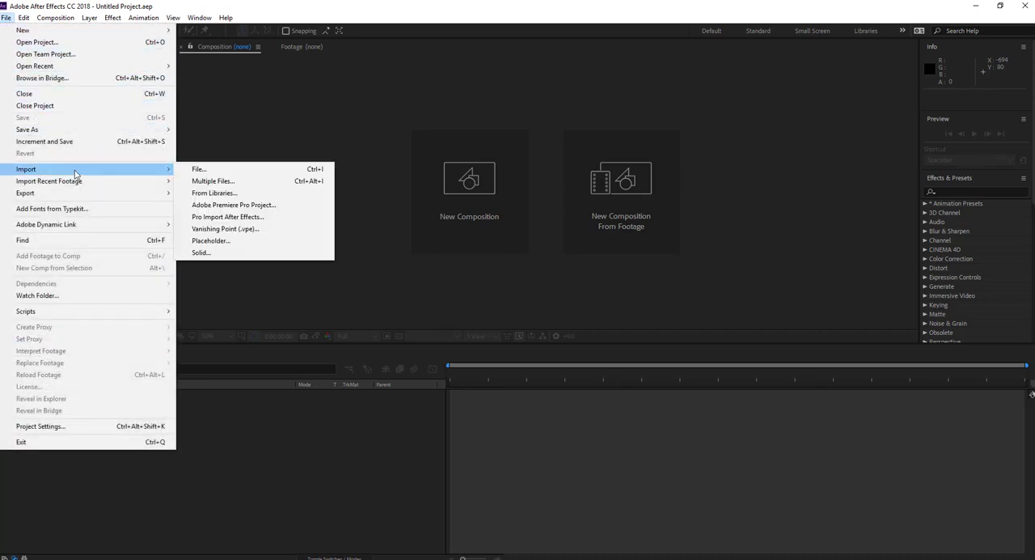
pyautogui.click(198, 170)
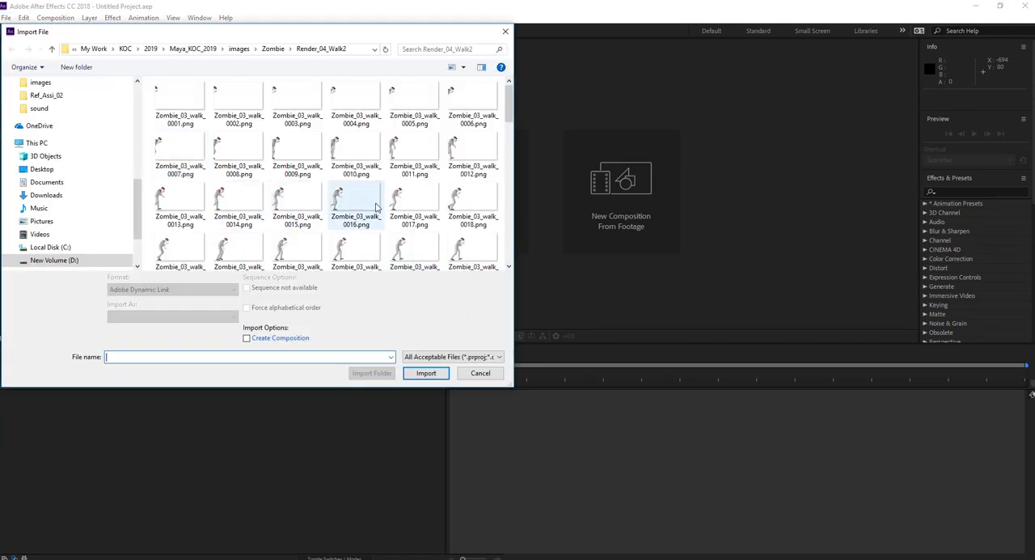
pyautogui.moveTo(141, 202); pyautogui.dragTo(142, 109)
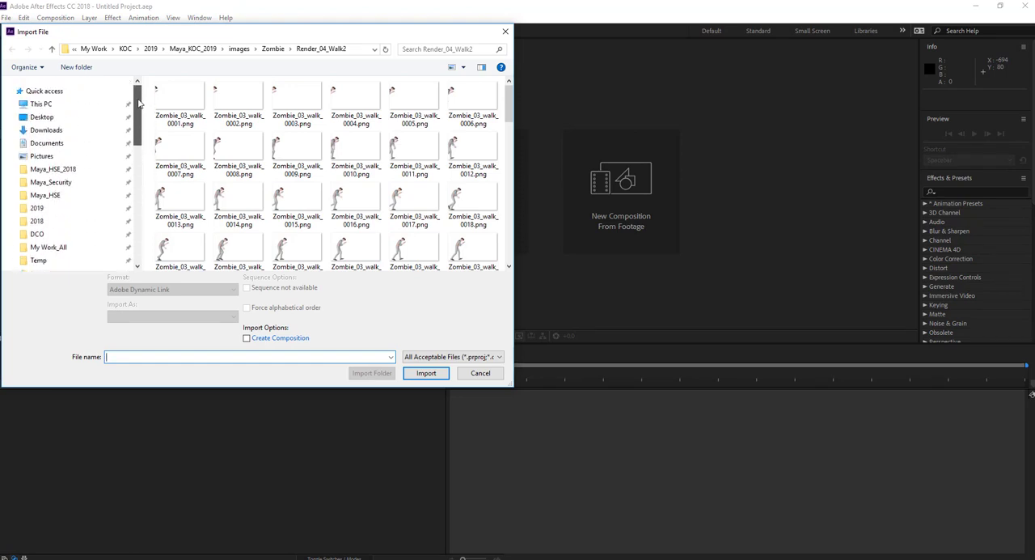
pyautogui.click(44, 117)
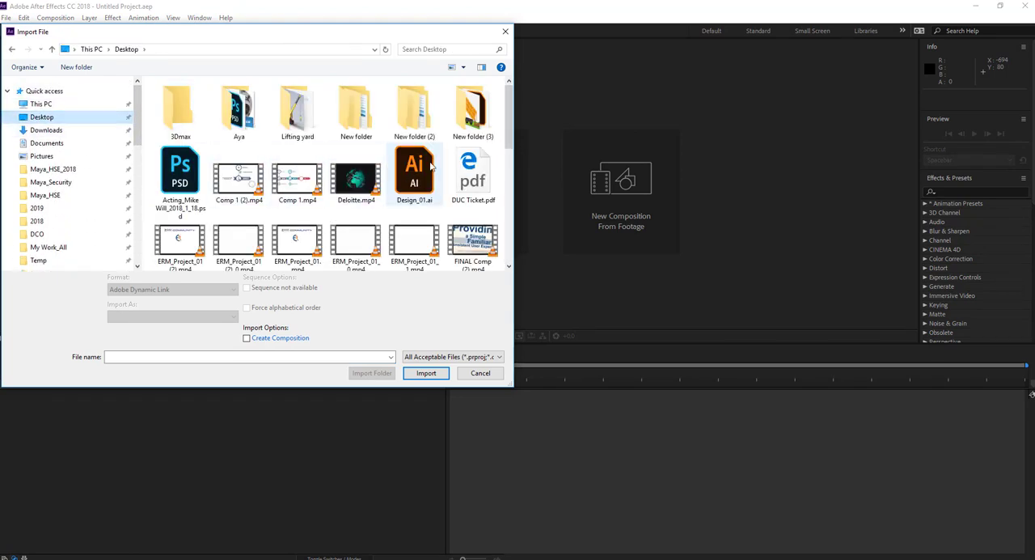
pyautogui.doubleClick(477, 113)
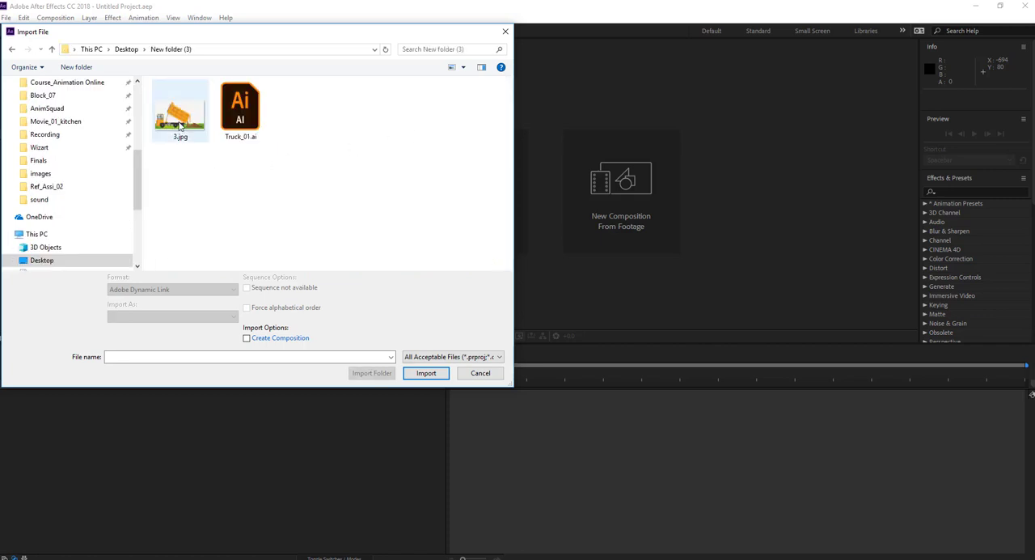
# Import Truck_01.ai with Create Composition enabled, import kind Composition and footage dimensions set to Layer Size.
pyautogui.click(179, 122)
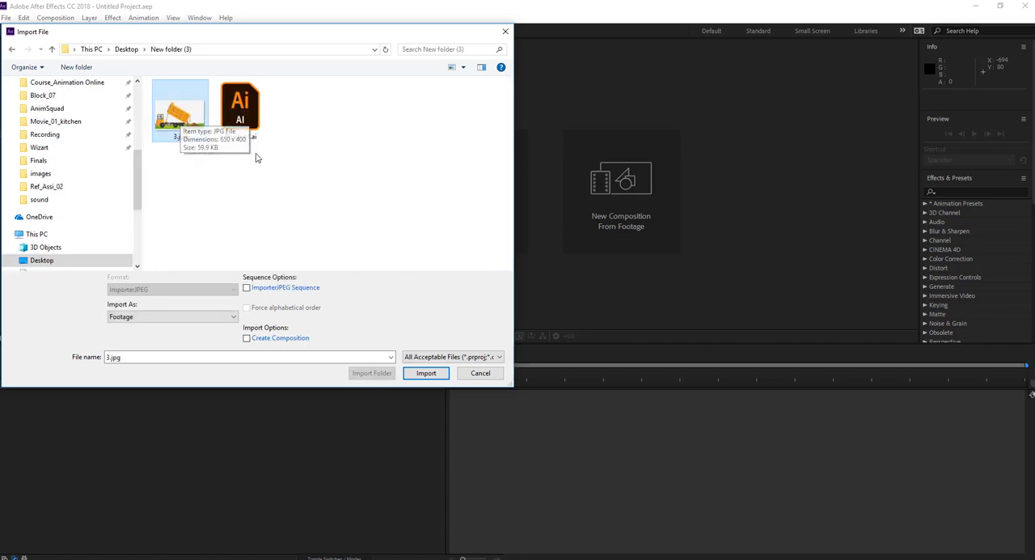
pyautogui.click(247, 113)
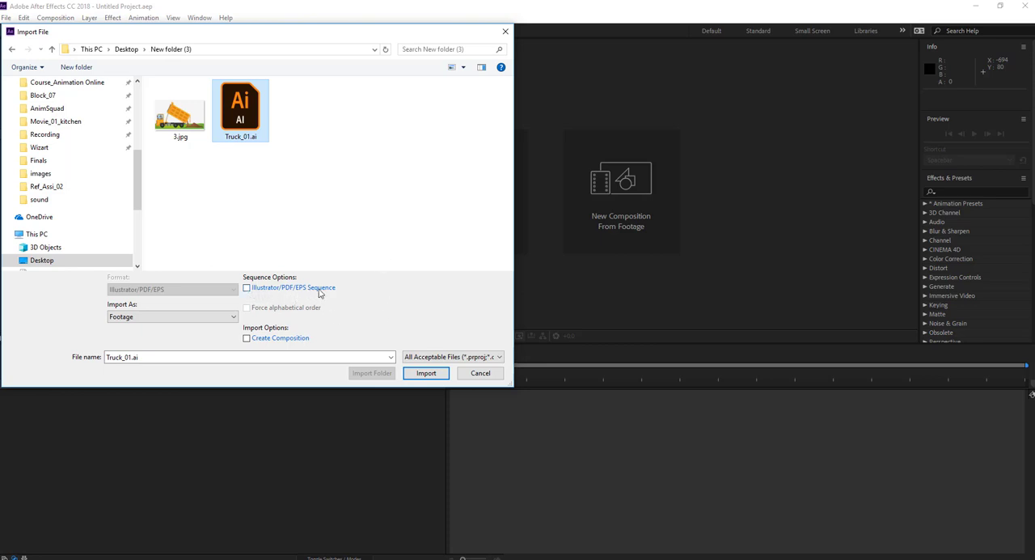
pyautogui.click(247, 338)
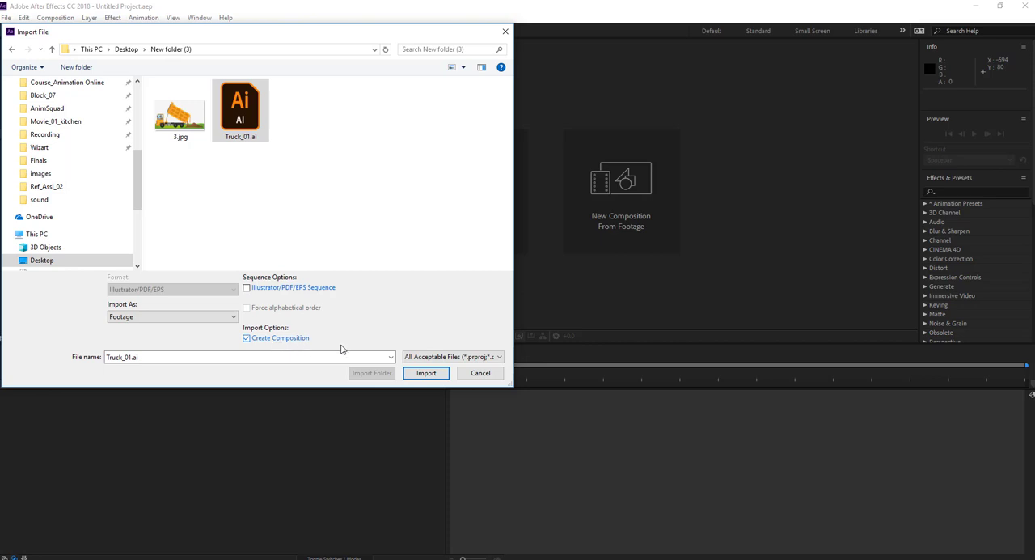
pyautogui.click(427, 373)
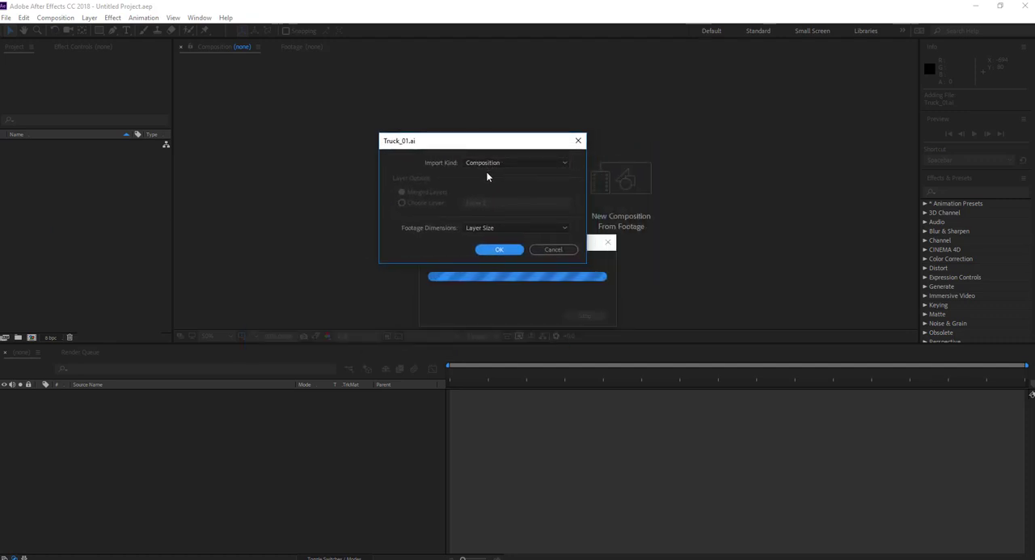
pyautogui.click(506, 227)
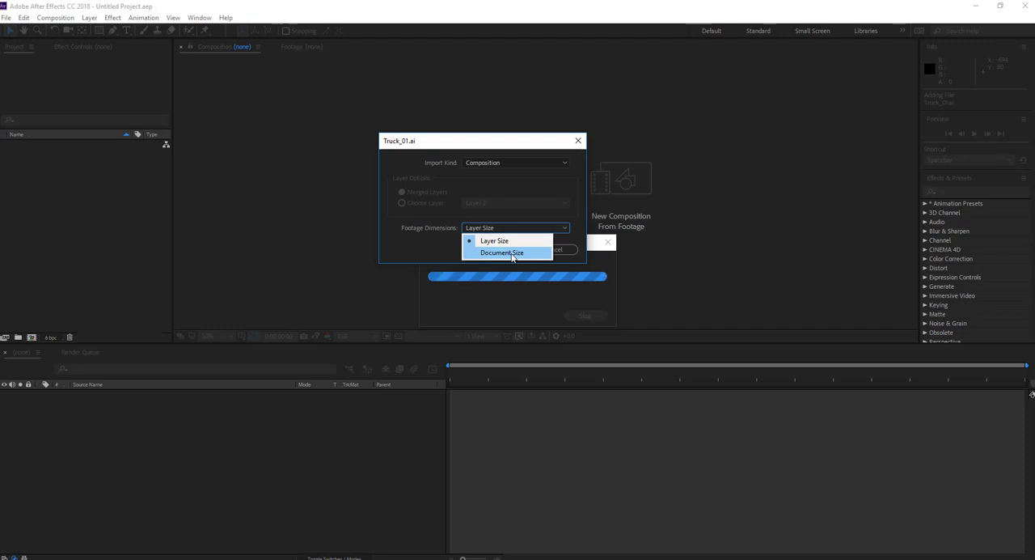
pyautogui.click(512, 244)
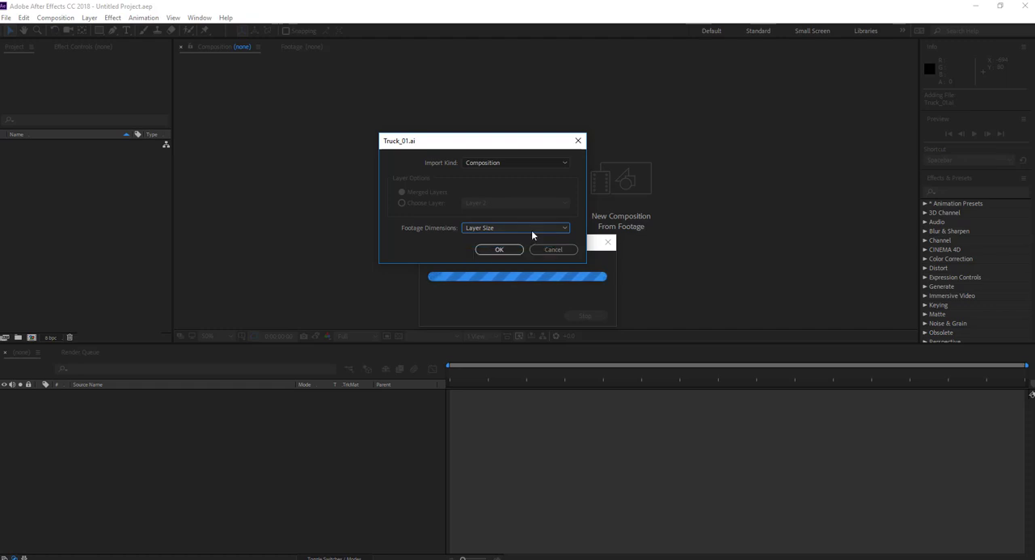
pyautogui.click(505, 249)
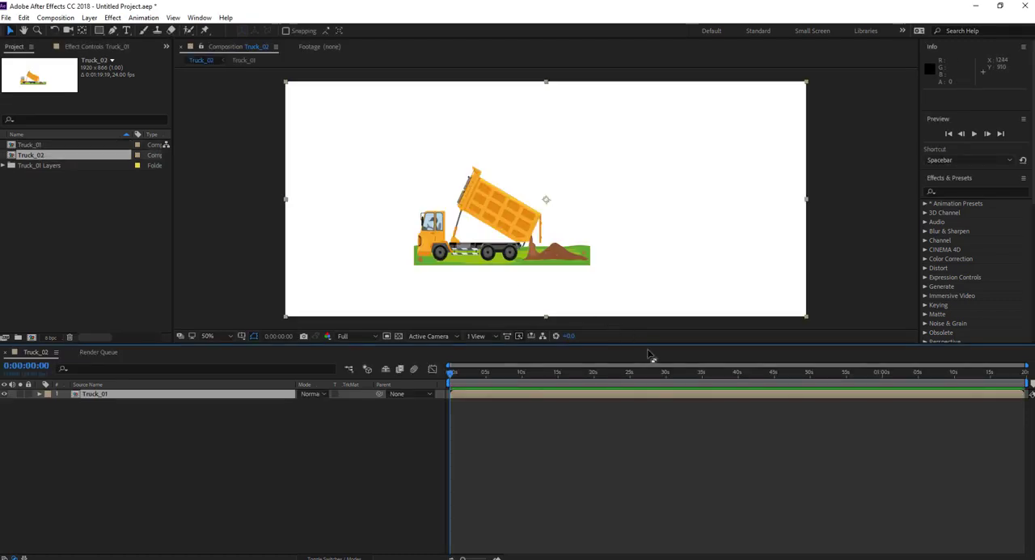
# Open the Truck_01 composition to examine the Illustrator layers it contains.
pyautogui.scroll(-2, 618, 264)
pyautogui.scroll(2, 619, 263)
pyautogui.scroll(-2, 618, 264)
pyautogui.scroll(2, 619, 261)
pyautogui.click(42, 145)
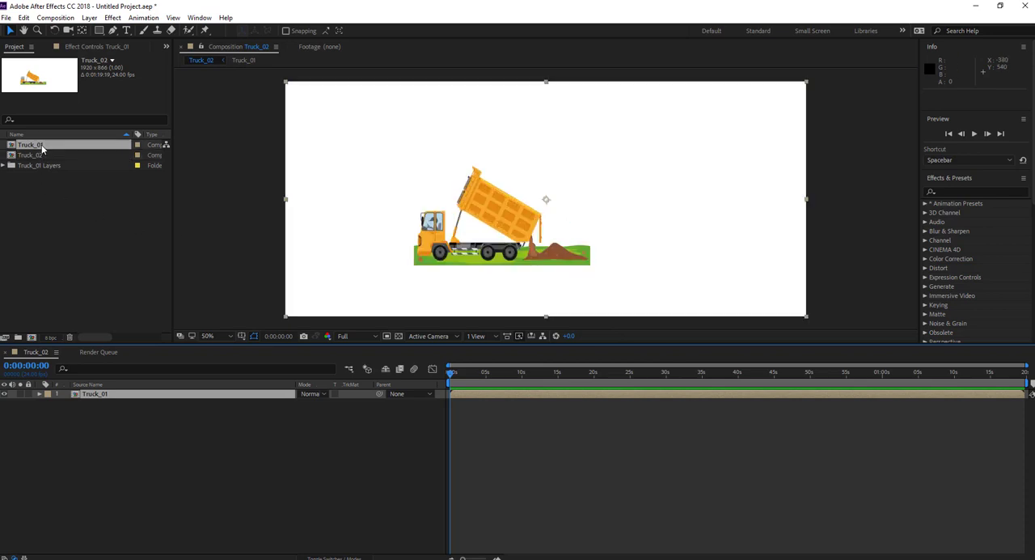
pyautogui.doubleClick(42, 146)
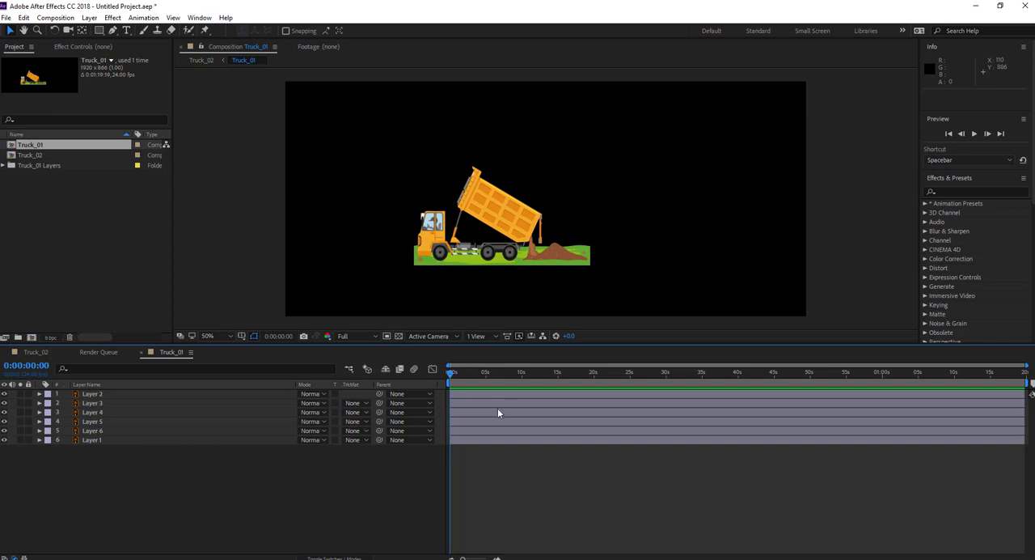
# Remove the nested layer from the Truck_02 composition and delete Truck_02 from the project.
pyautogui.doubleClick(37, 156)
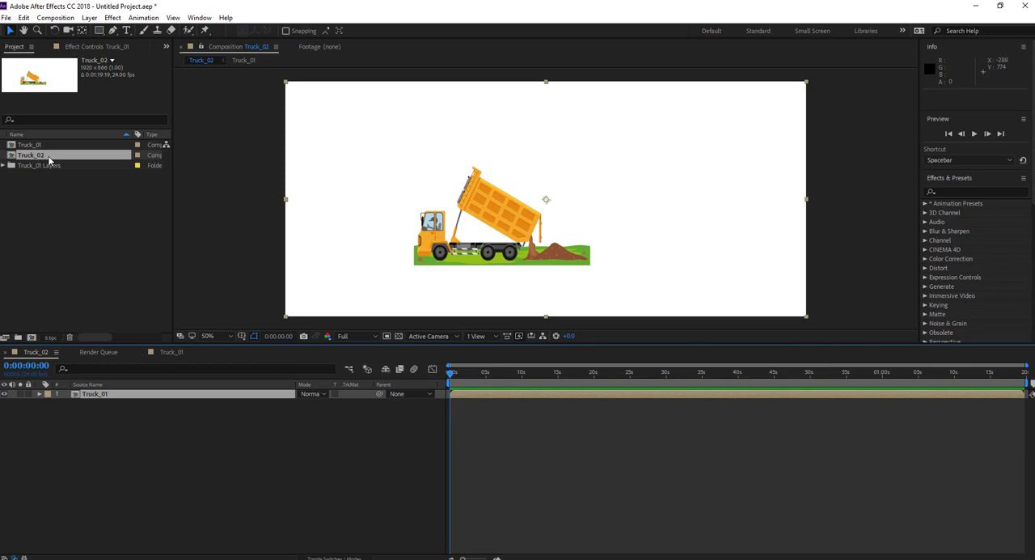
pyautogui.press('Delete')
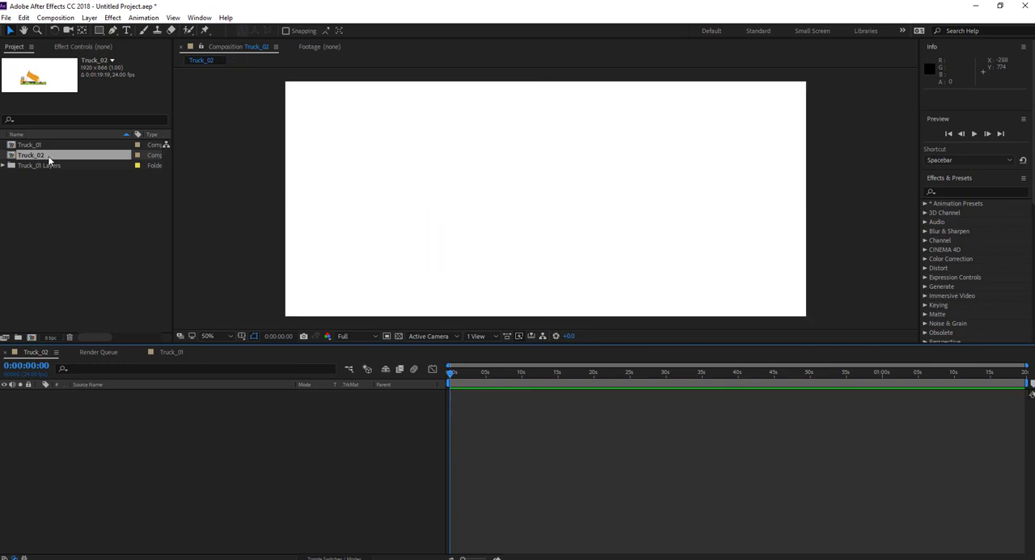
pyautogui.click(49, 160)
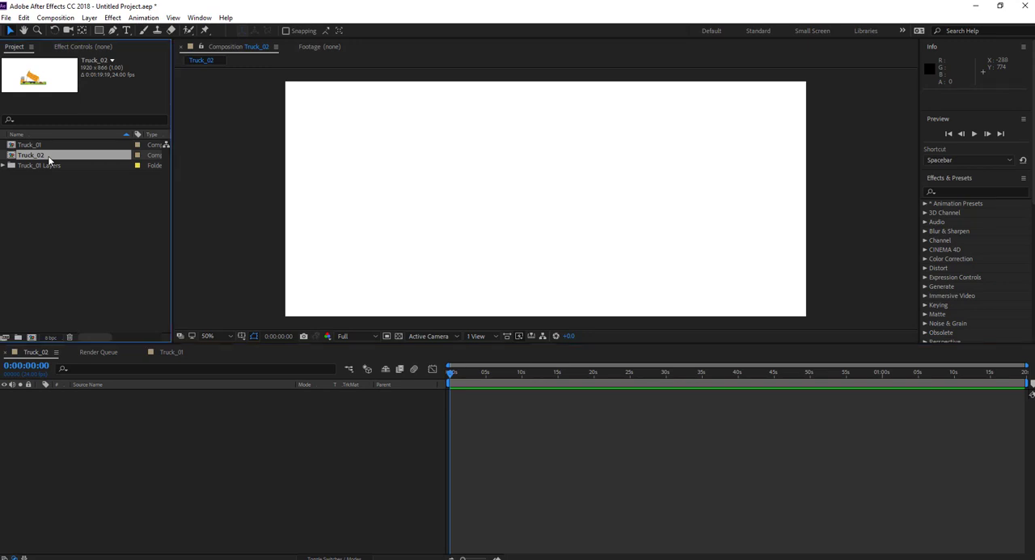
pyautogui.press('Delete')
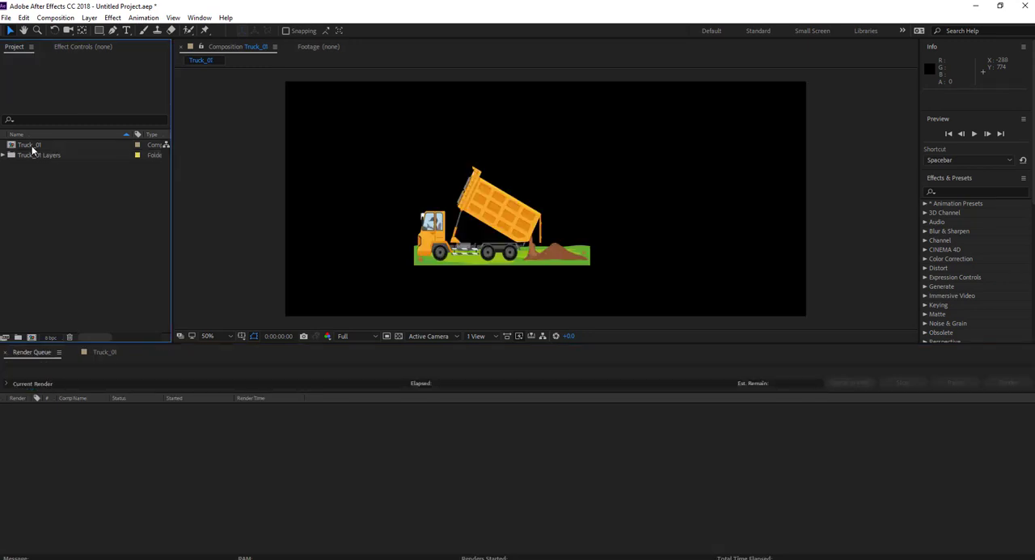
# Bring the Truck_01 composition's timeline back into view and check the Truck_01 Layers folder.
pyautogui.click(31, 145)
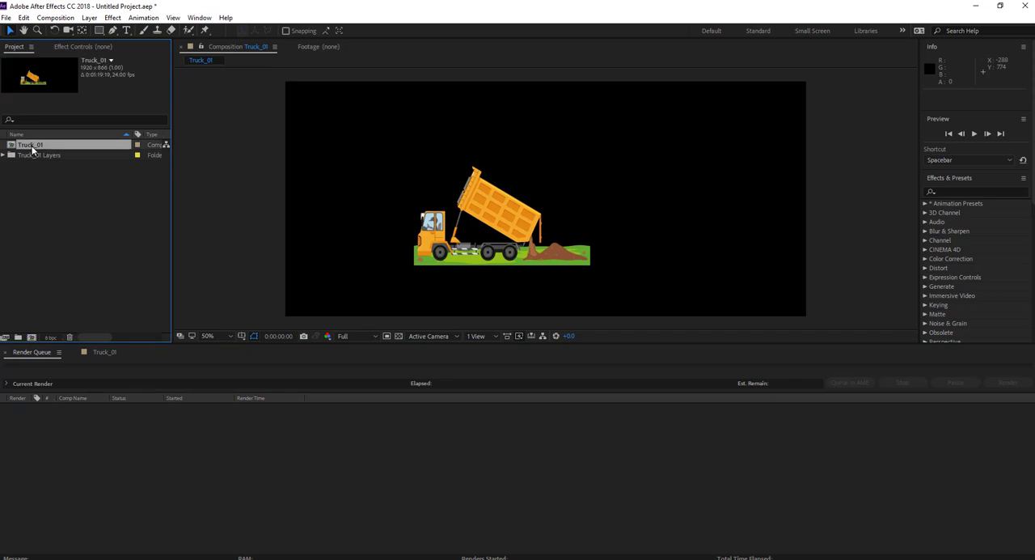
pyautogui.doubleClick(33, 145)
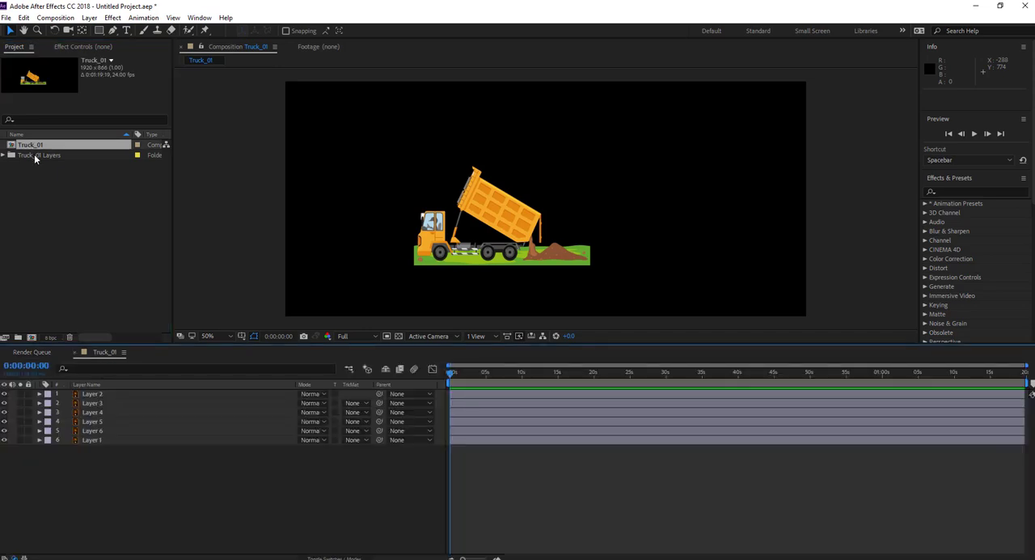
pyautogui.click(32, 155)
pyautogui.click(5, 156)
pyautogui.click(4, 156)
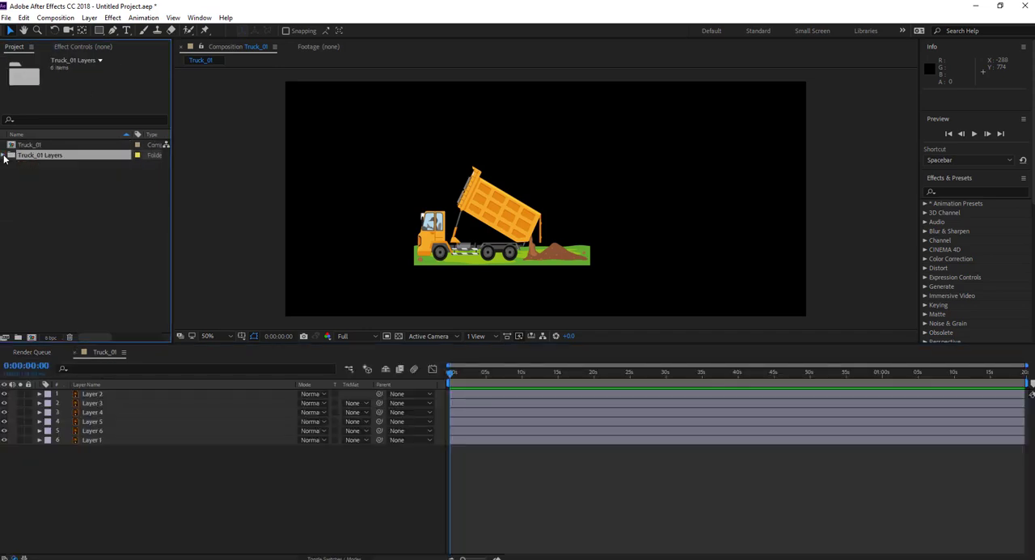
# Select Layer 2, Layer 3 and Layer 4 in turn to identify which part of the truck artwork each holds.
pyautogui.click(472, 394)
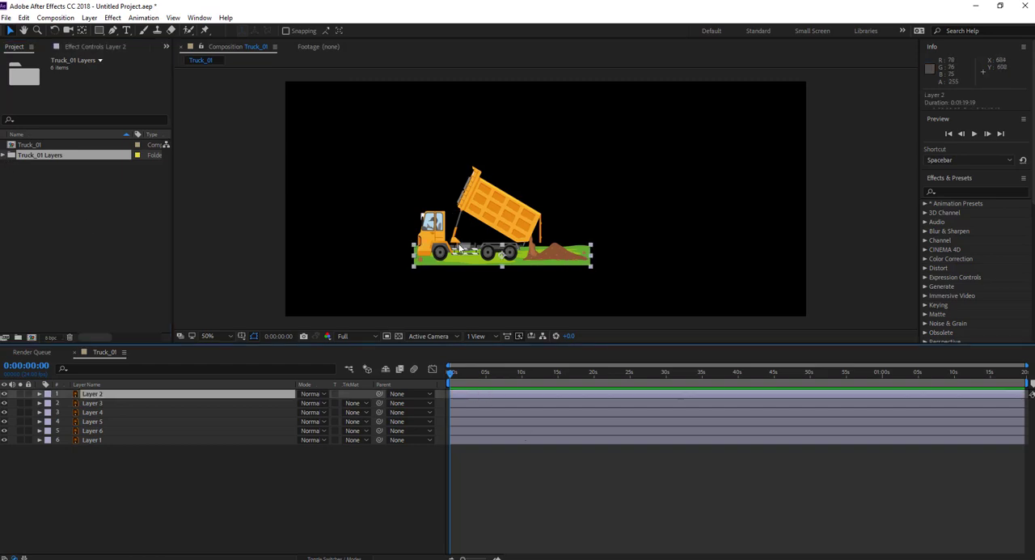
pyautogui.click(497, 404)
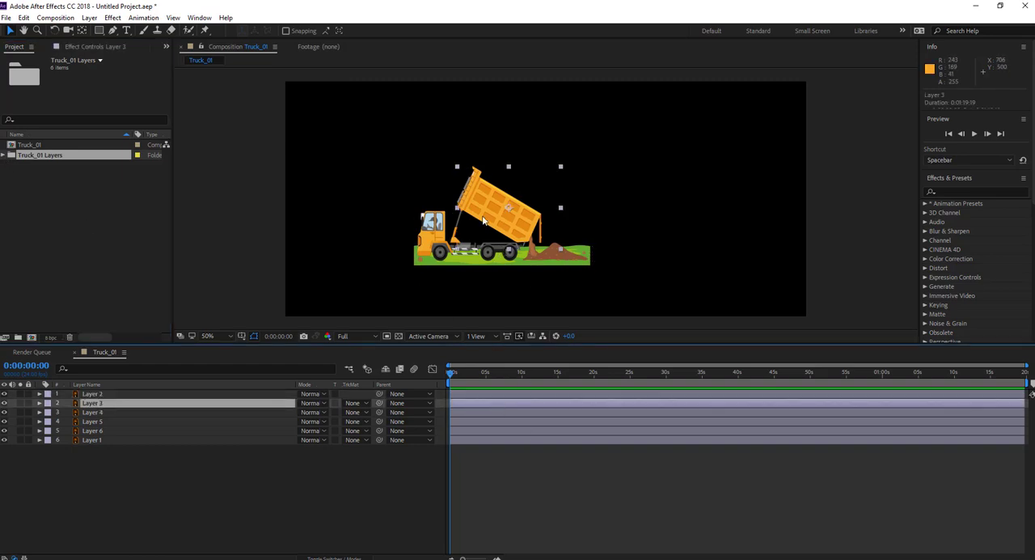
pyautogui.click(496, 413)
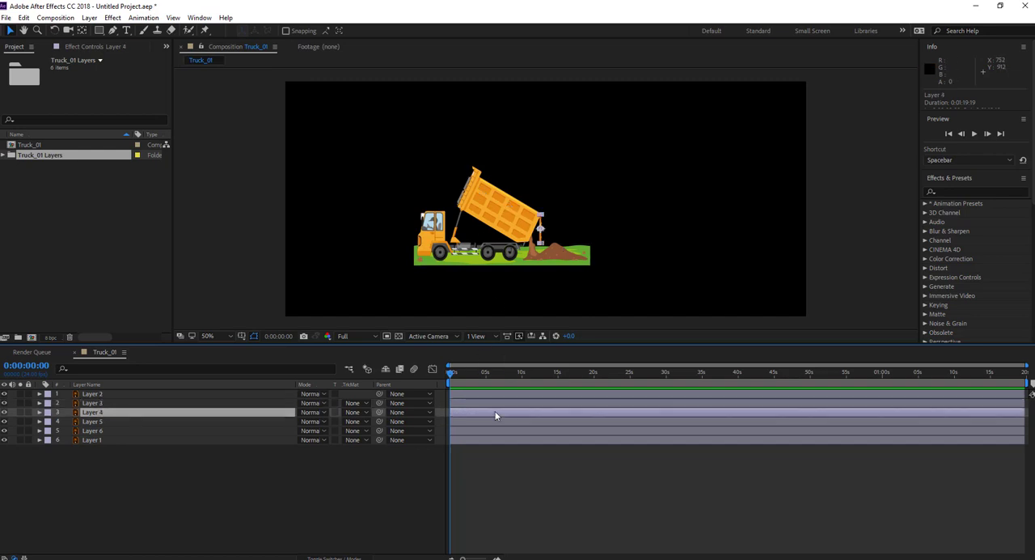
pyautogui.scroll(1, 550, 272)
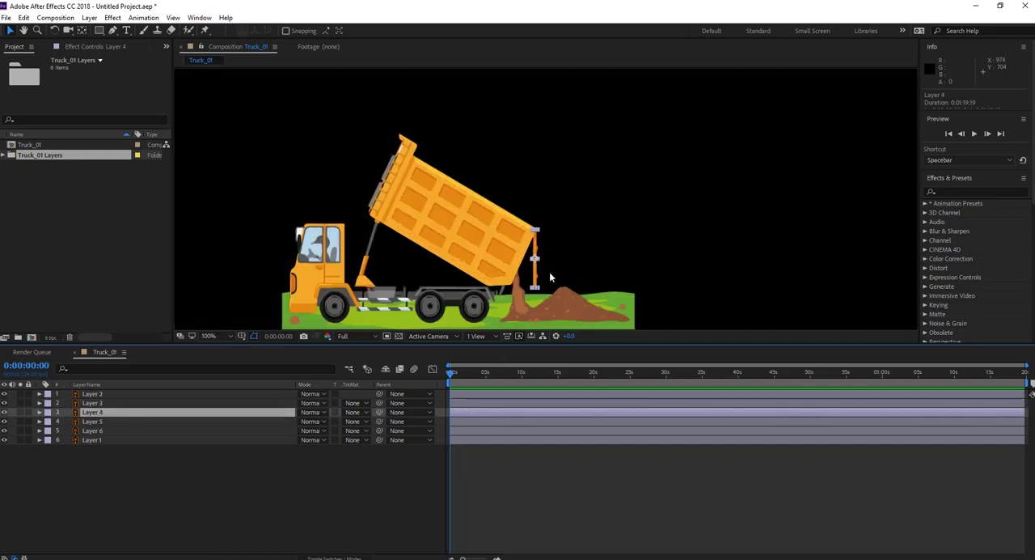
pyautogui.scroll(-1, 549, 275)
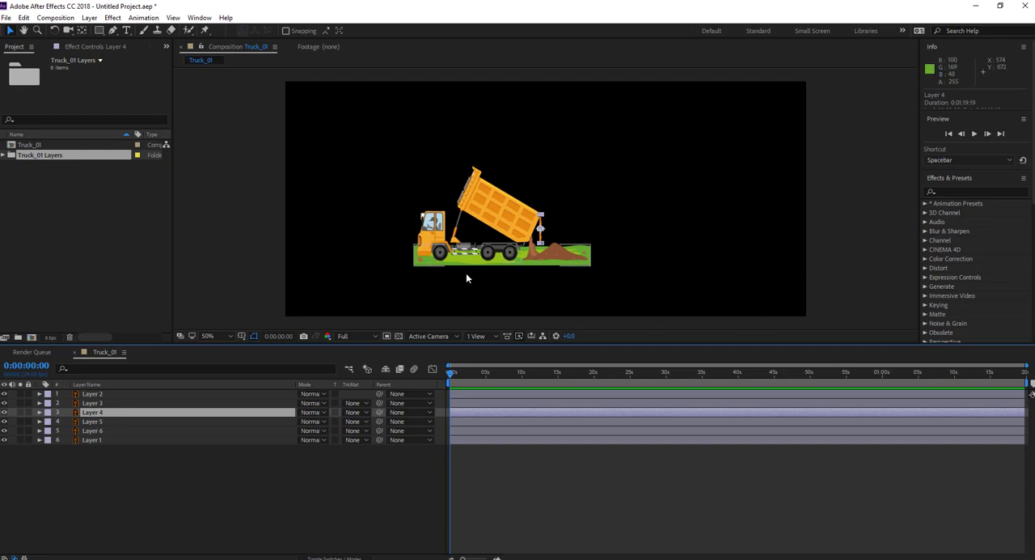
# Draw a region of interest of about 690 × 445 px around the truck and crop the composition to it.
pyautogui.click(386, 335)
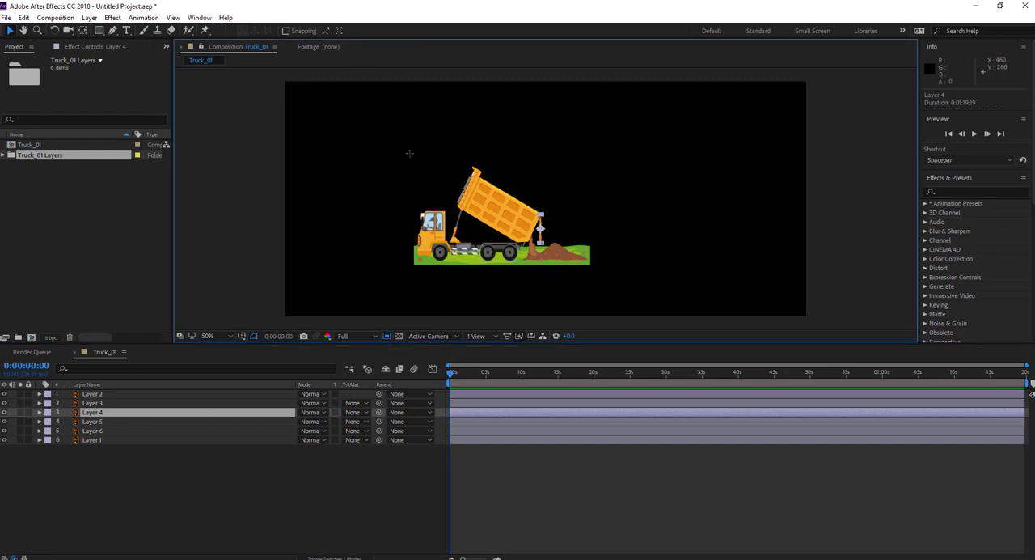
pyautogui.moveTo(408, 148); pyautogui.dragTo(598, 271)
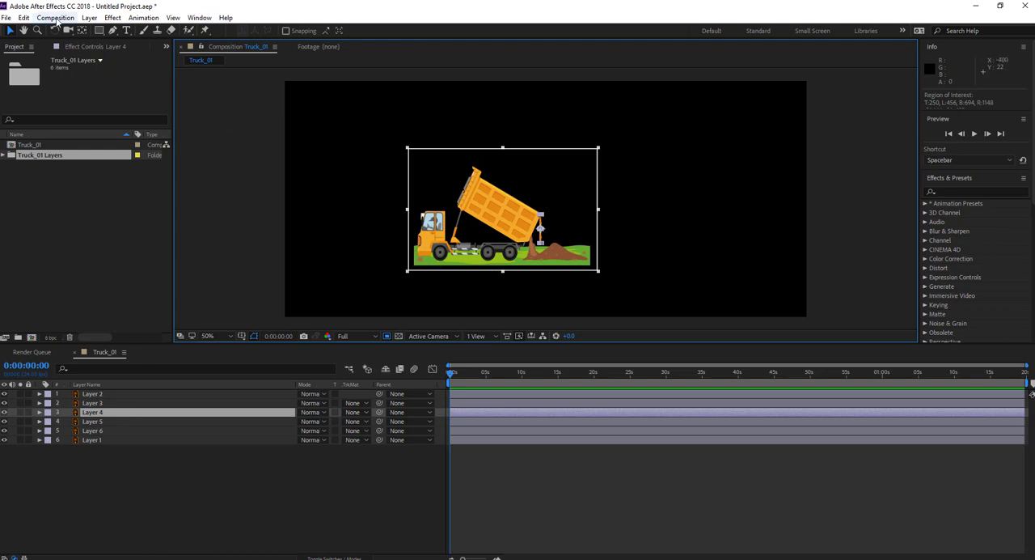
pyautogui.click(57, 19)
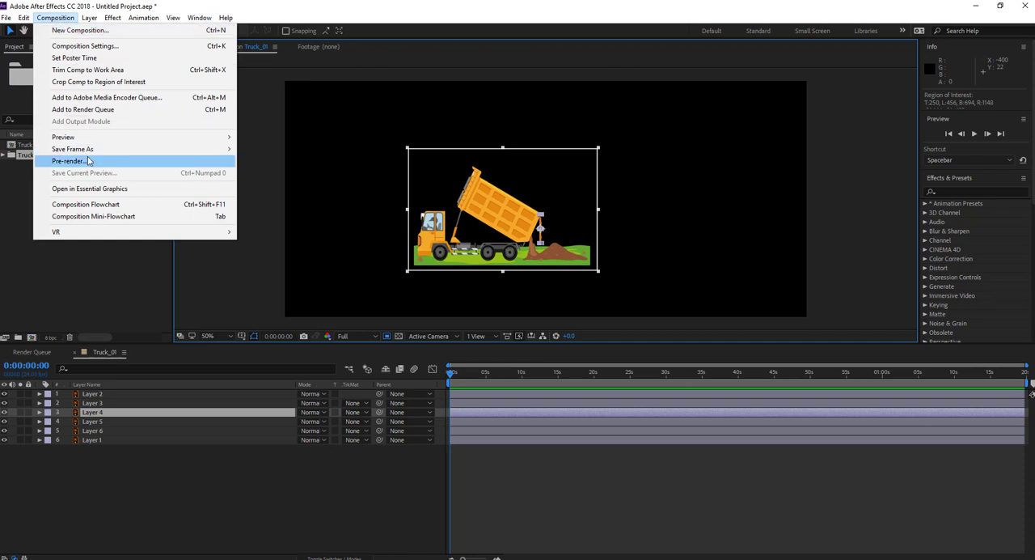
pyautogui.click(118, 83)
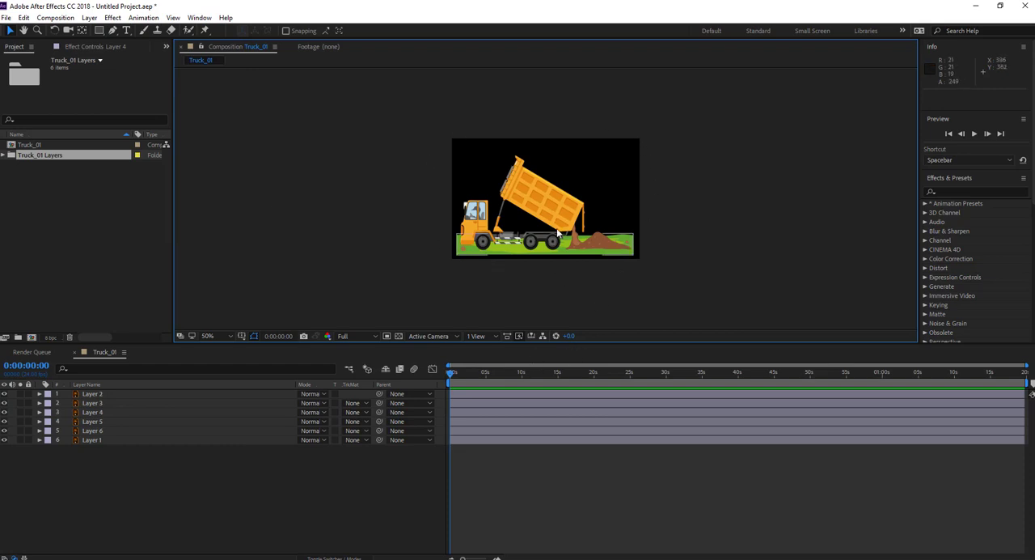
# Hide all six layers of the Truck_01 composition.
pyautogui.click(591, 231)
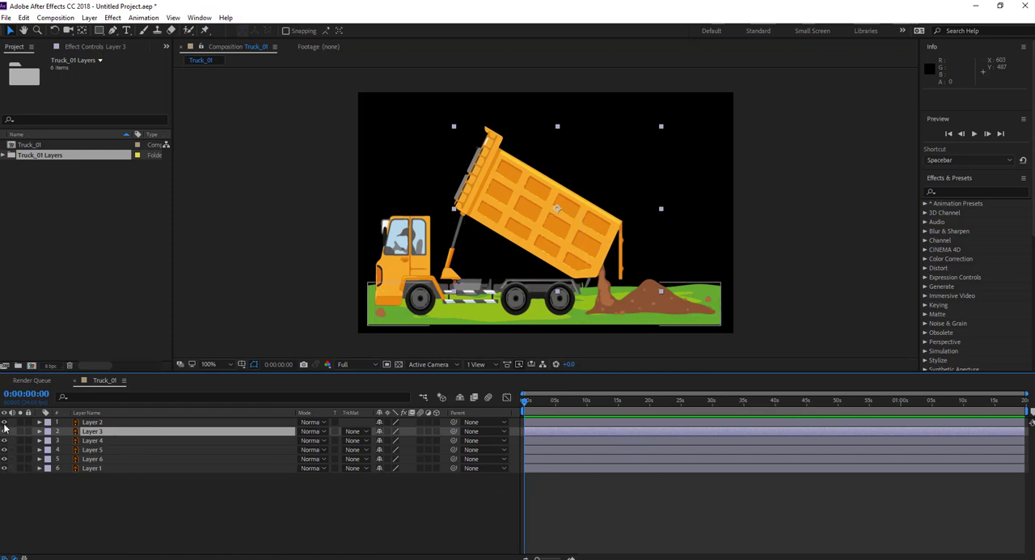
pyautogui.moveTo(5, 424); pyautogui.dragTo(5, 477)
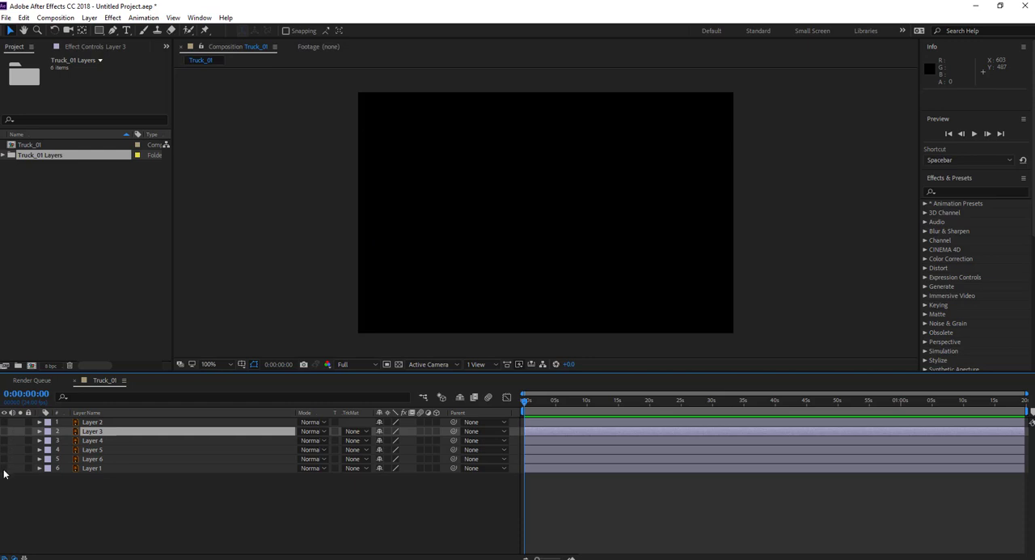
# Show Layer 1, which holds the cab and chassis, and rename it Truck.
pyautogui.click(4, 468)
pyautogui.click(4, 470)
pyautogui.click(4, 471)
pyautogui.click(93, 469)
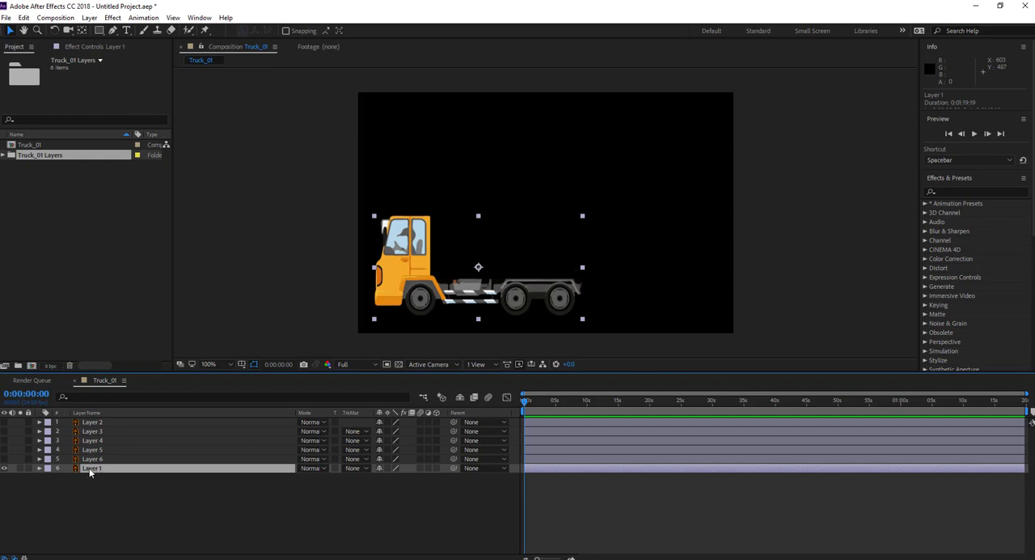
pyautogui.doubleClick(89, 468)
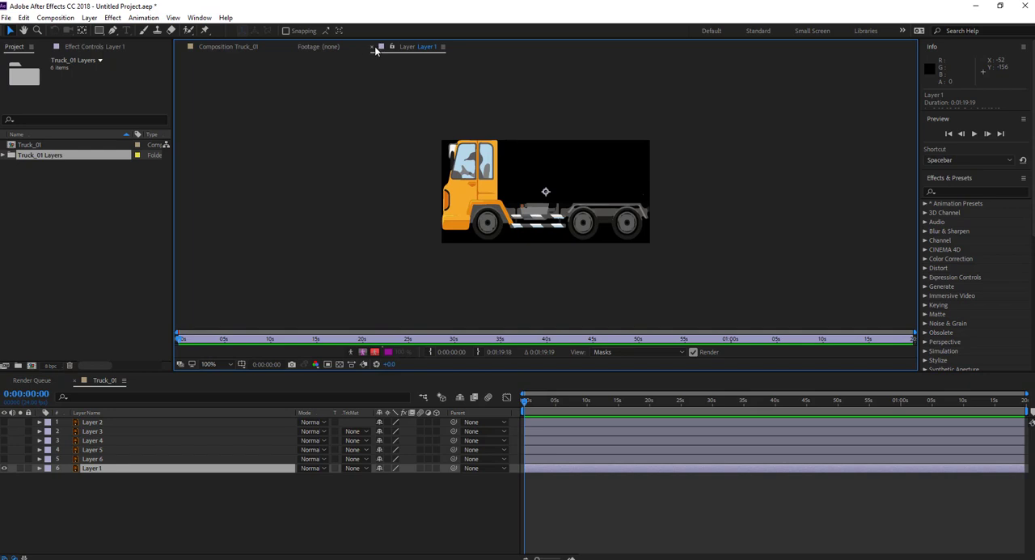
pyautogui.click(373, 46)
pyautogui.click(91, 469)
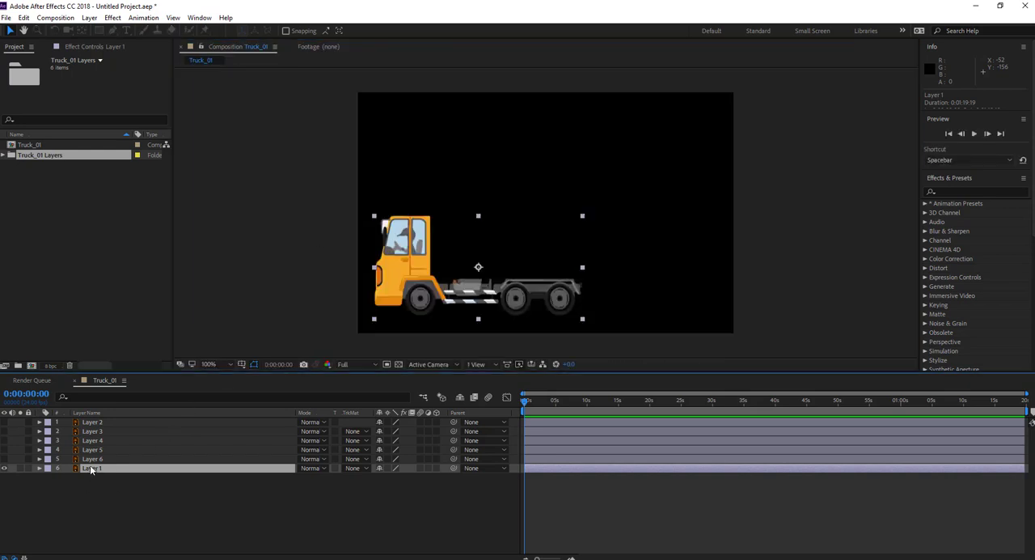
pyautogui.press('Return')
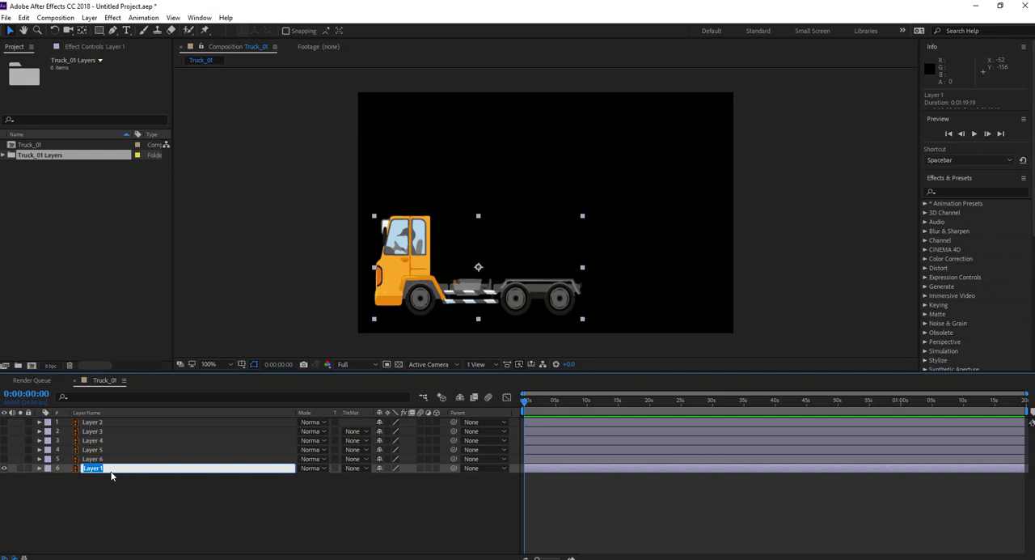
pyautogui.write('Truc')
pyautogui.write('k')
pyautogui.press('Return')
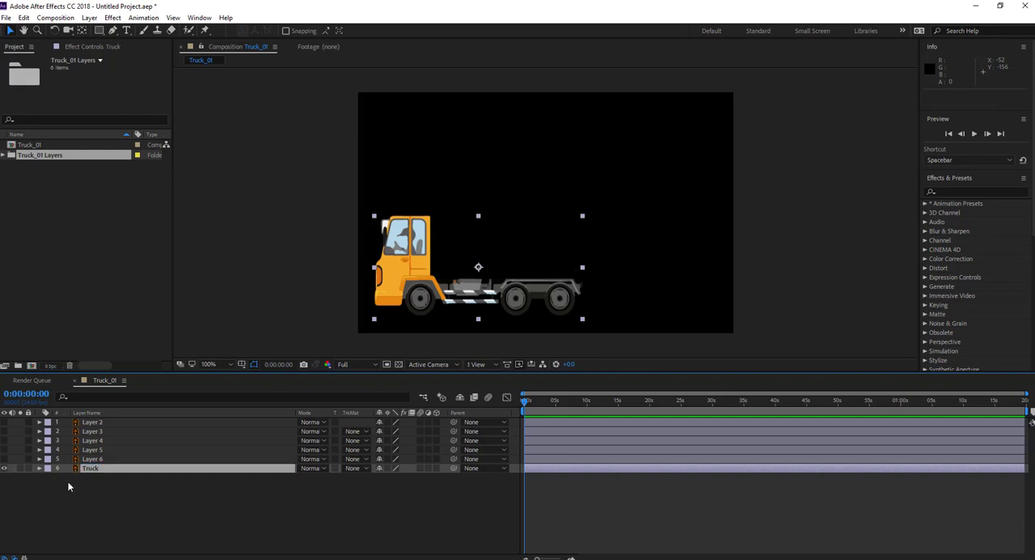
# Show the five remaining layers and move Layer 2, the grass ground, below the Truck layer.
pyautogui.click(4, 458)
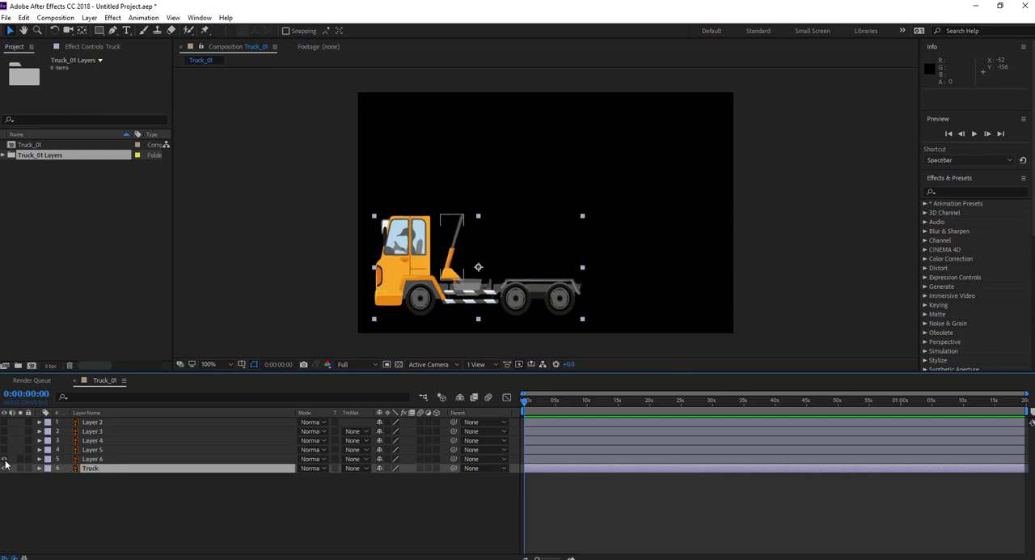
pyautogui.click(4, 459)
pyautogui.click(3, 450)
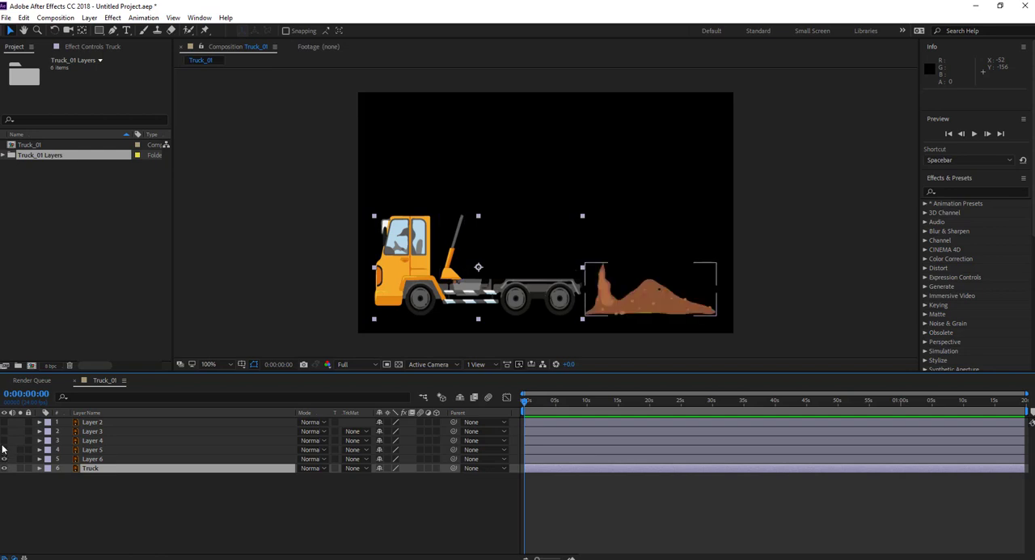
pyautogui.click(4, 440)
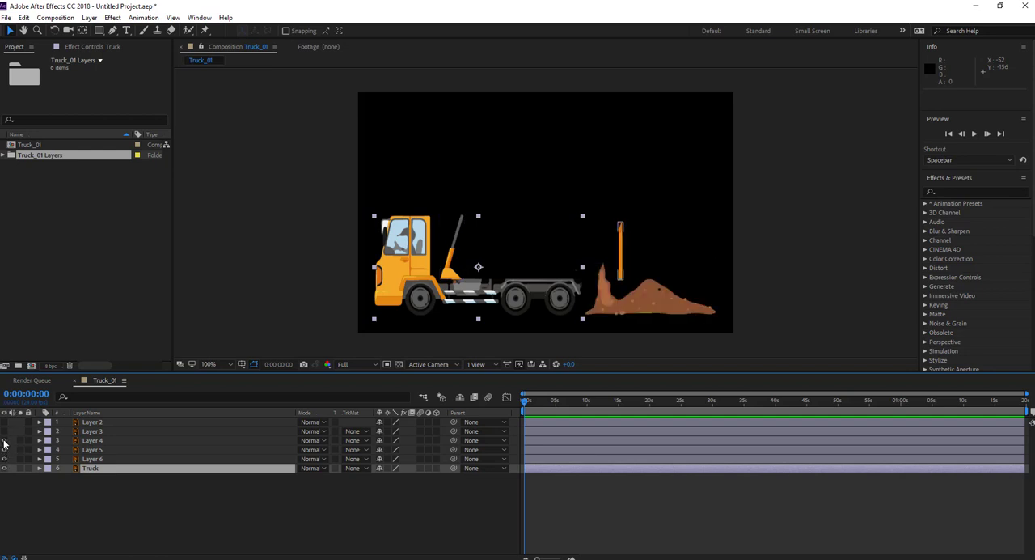
pyautogui.click(3, 431)
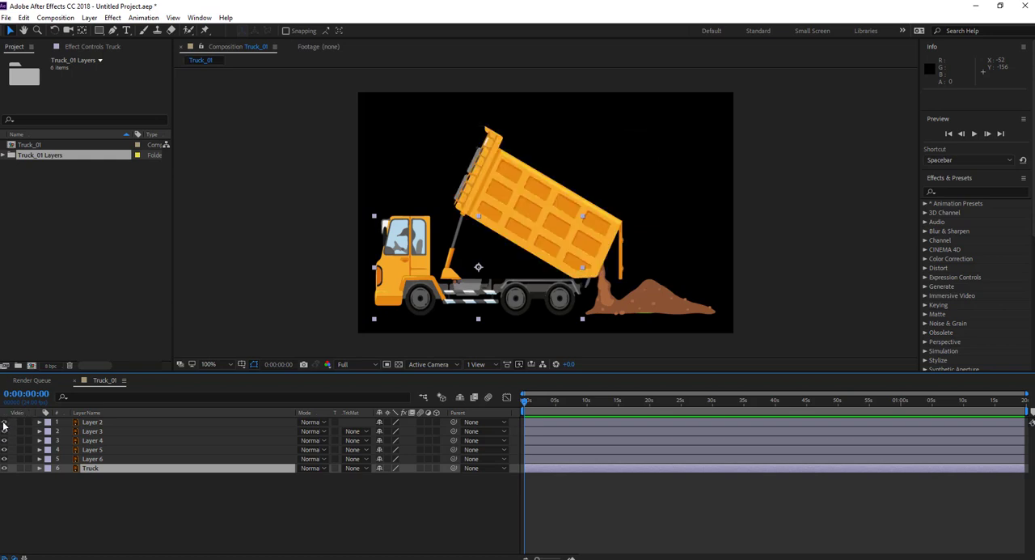
pyautogui.click(4, 423)
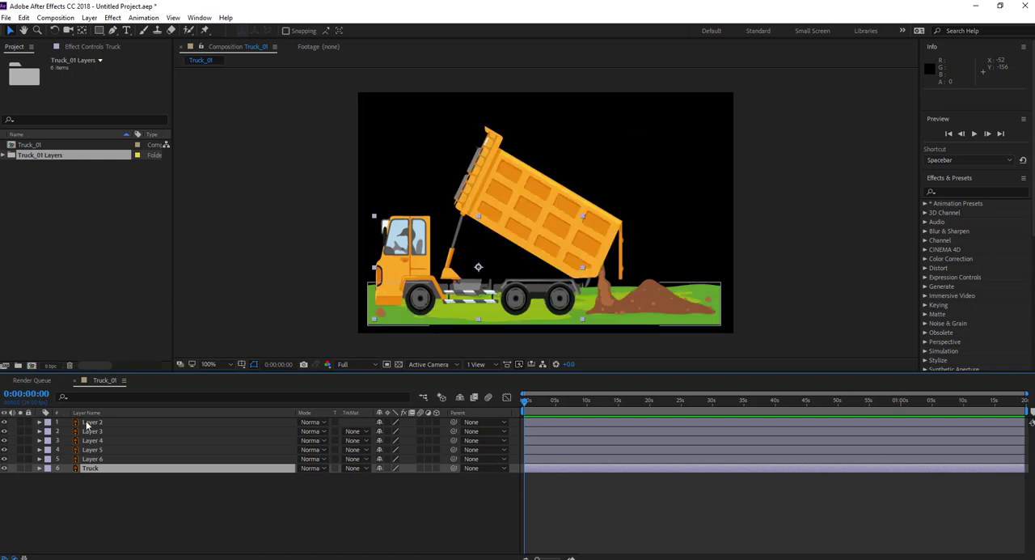
pyautogui.moveTo(87, 424); pyautogui.dragTo(97, 479)
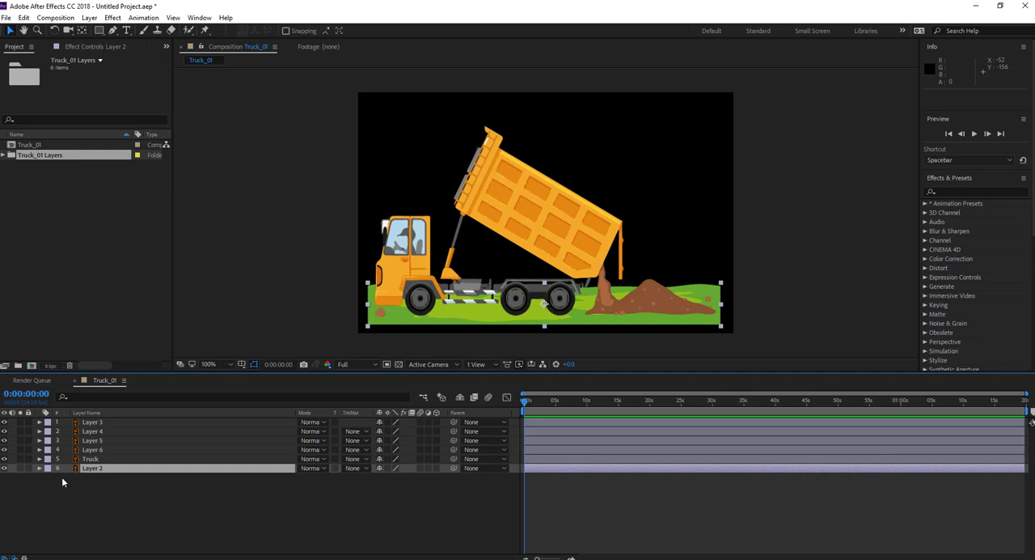
# Toggle the visibility of Layer 6 to check which part of the truck it holds.
pyautogui.click(3, 450)
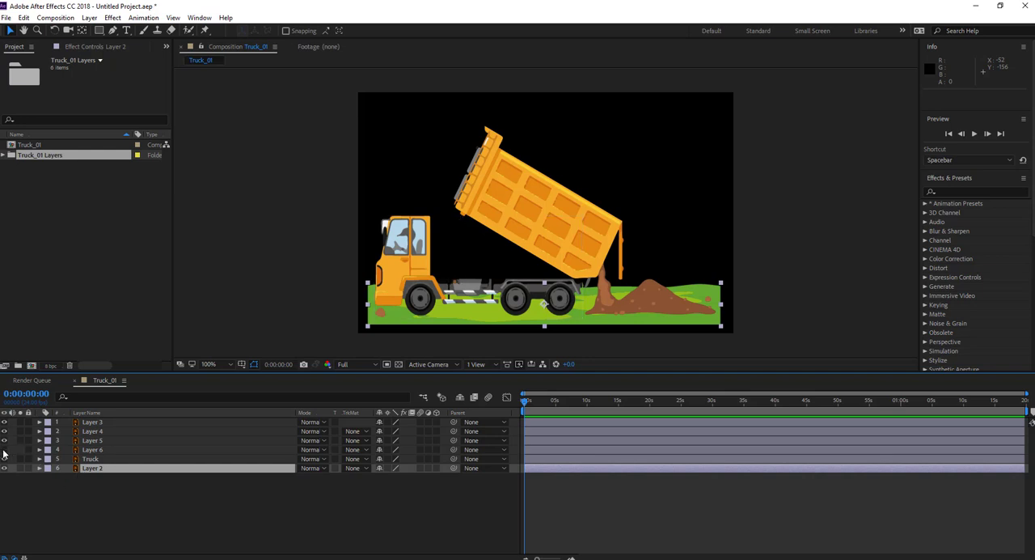
pyautogui.click(3, 450)
pyautogui.click(3, 450)
pyautogui.click(3, 451)
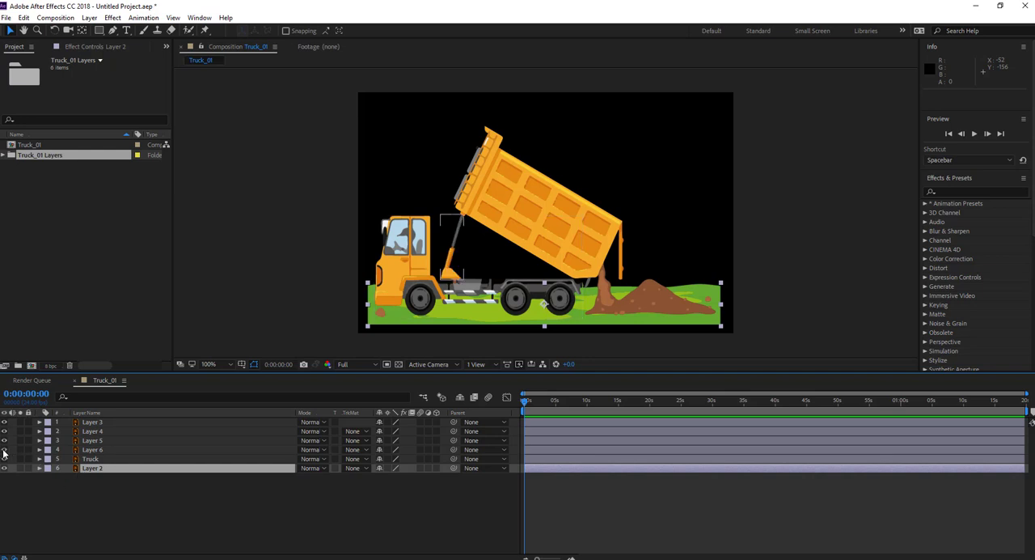
# Hide Layer 5, the dirt pile, and display the composition over the transparency grid.
pyautogui.click(5, 441)
pyautogui.click(4, 440)
pyautogui.click(4, 441)
pyautogui.click(4, 441)
pyautogui.click(4, 440)
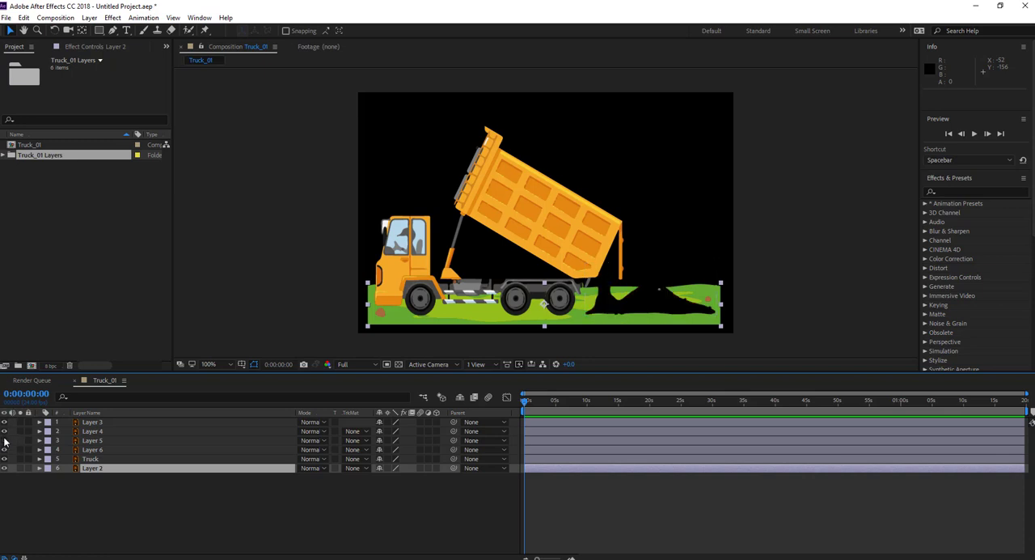
pyautogui.click(4, 441)
pyautogui.click(4, 440)
pyautogui.click(398, 366)
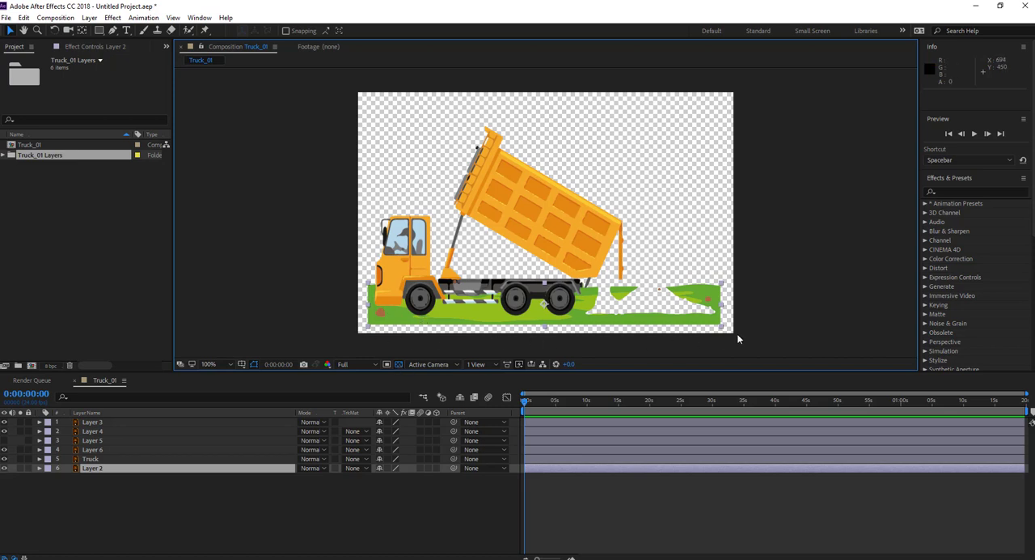
# Create a composition-sized solid in the green sampled from the grass and place it beneath all other layers.
pyautogui.click(371, 494)
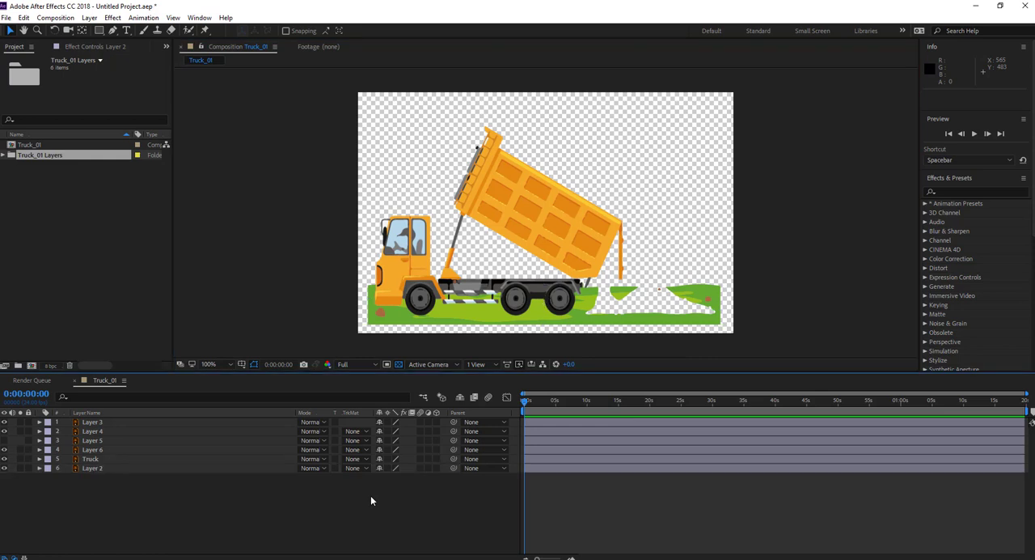
pyautogui.click(89, 17)
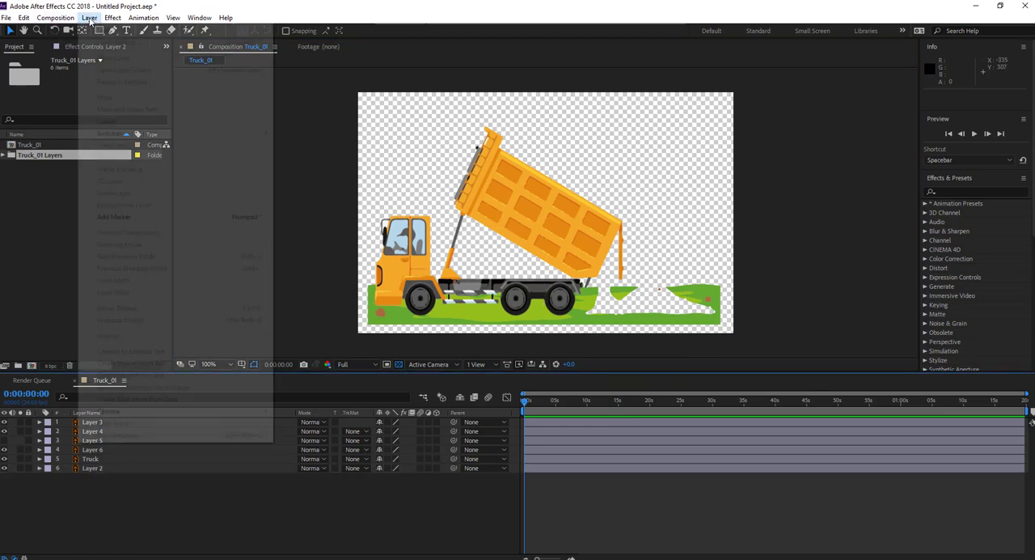
pyautogui.moveTo(194, 38)
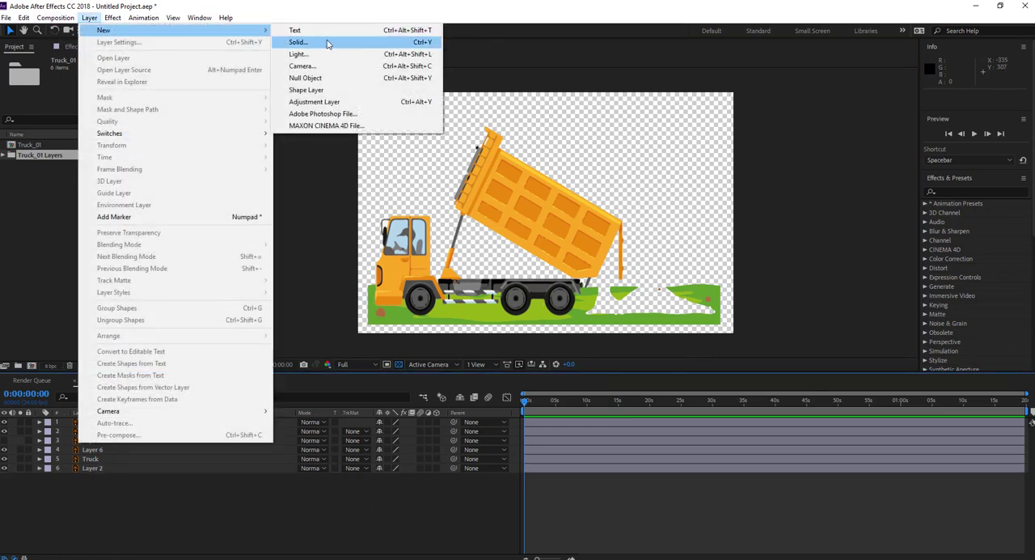
pyautogui.click(416, 43)
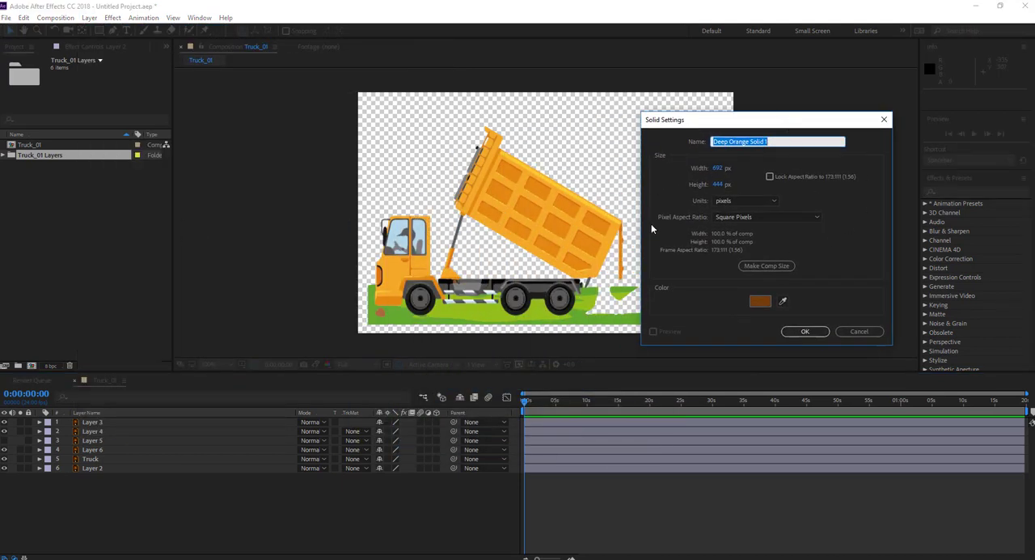
pyautogui.click(766, 267)
pyautogui.click(761, 301)
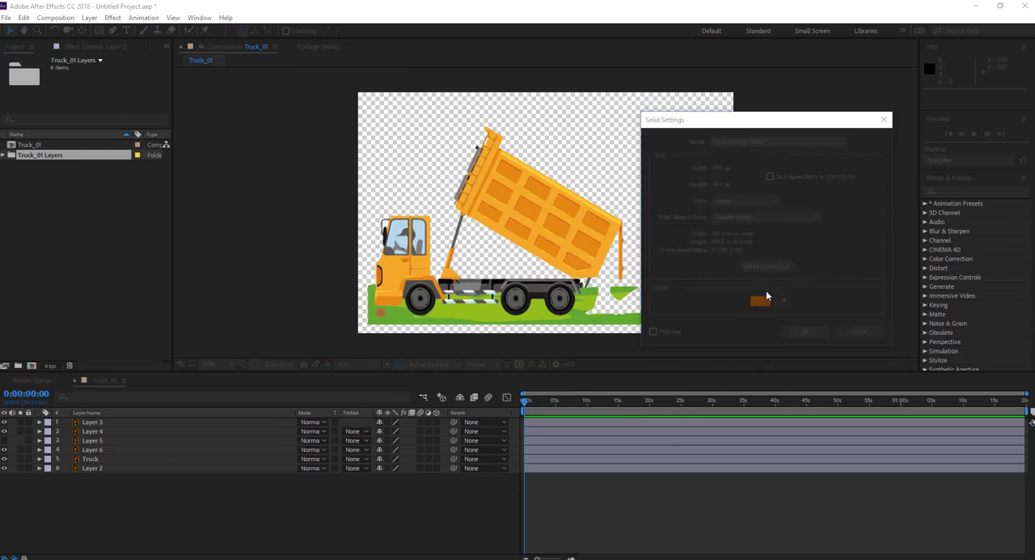
pyautogui.click(718, 354)
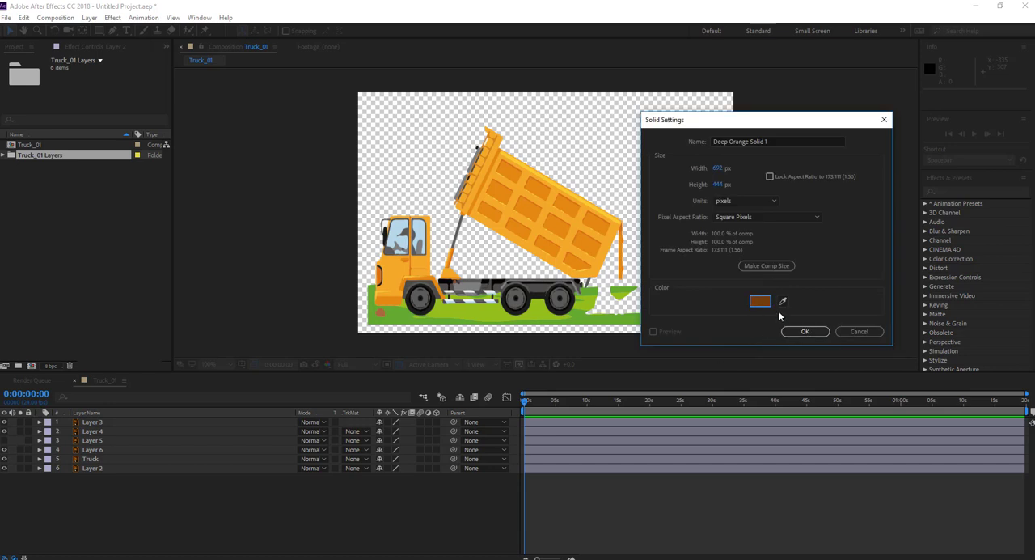
pyautogui.click(783, 302)
pyautogui.click(579, 321)
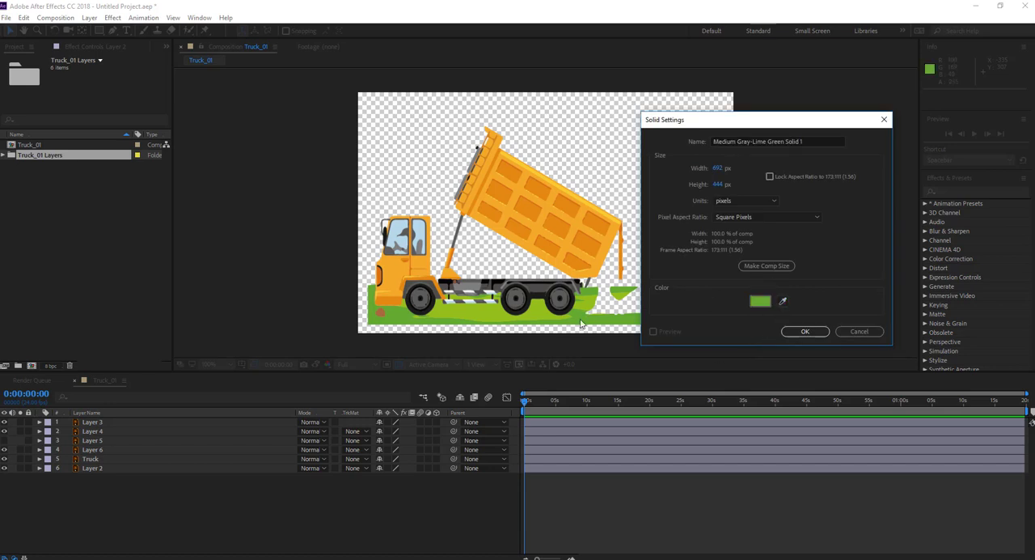
pyautogui.click(802, 331)
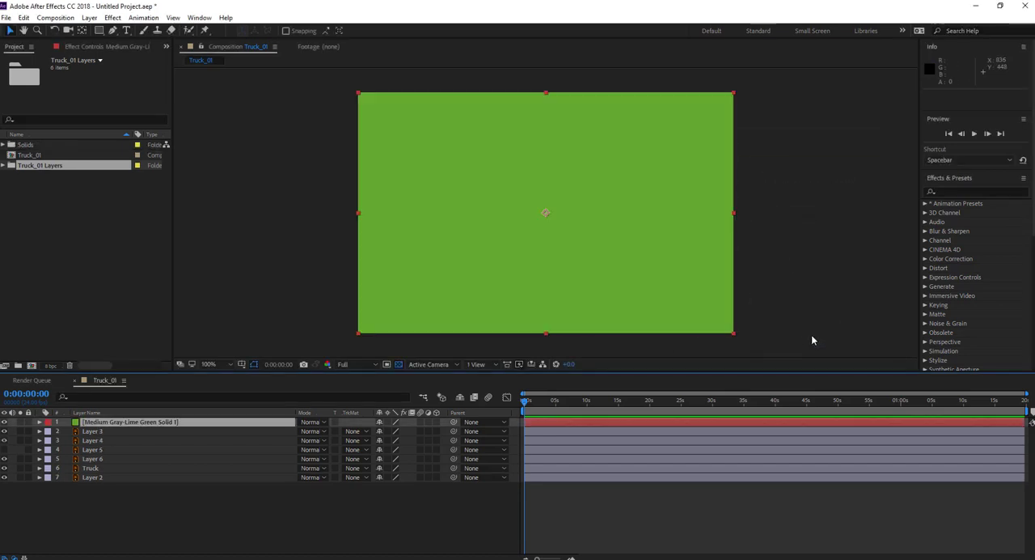
pyautogui.moveTo(133, 424); pyautogui.dragTo(131, 496)
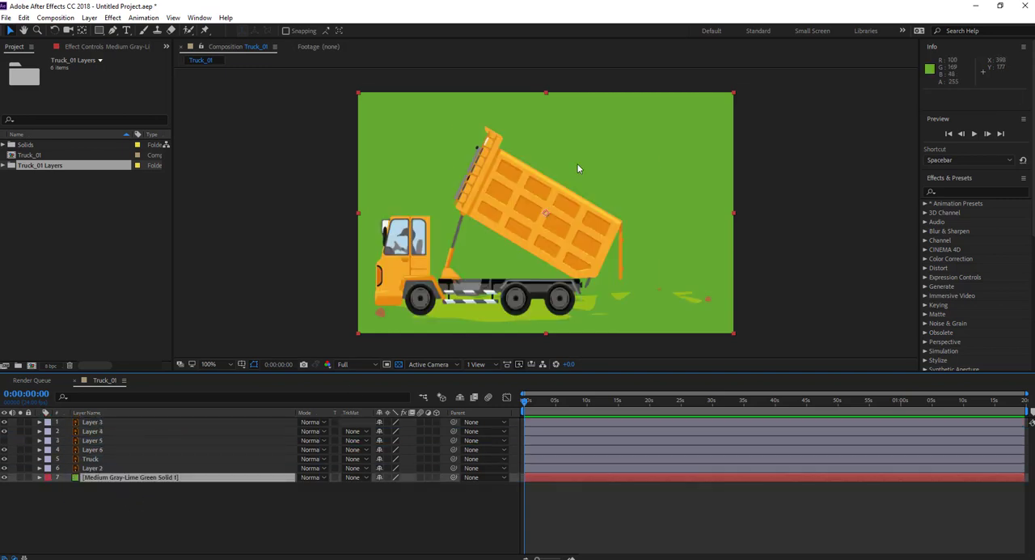
# Scale the green solid to about 103% × 27% and position it at about 345, 415 to fill the ground strip.
pyautogui.moveTo(549, 93); pyautogui.dragTo(542, 181)
pyautogui.moveTo(621, 198); pyautogui.dragTo(641, 306)
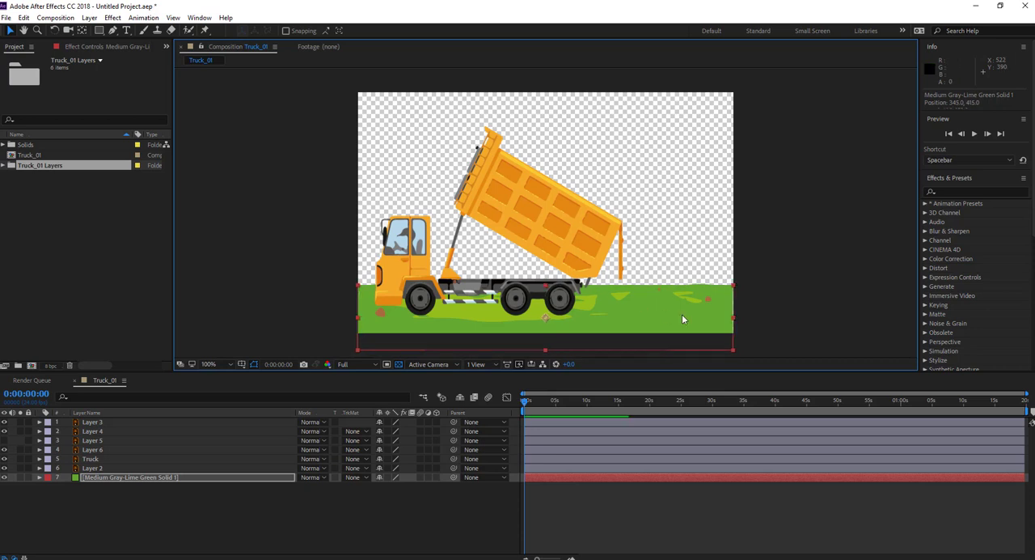
pyautogui.moveTo(734, 317); pyautogui.dragTo(738, 320)
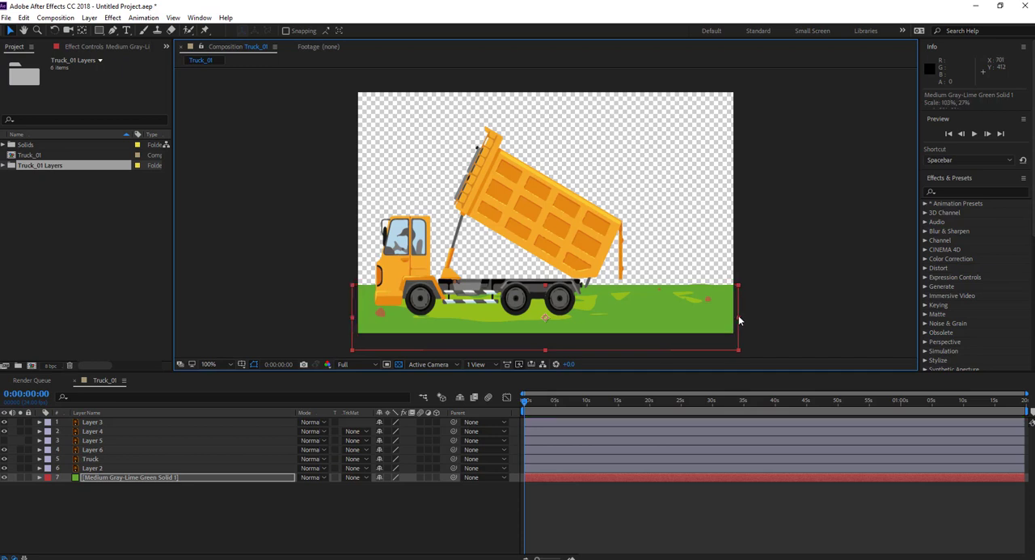
pyautogui.click(805, 302)
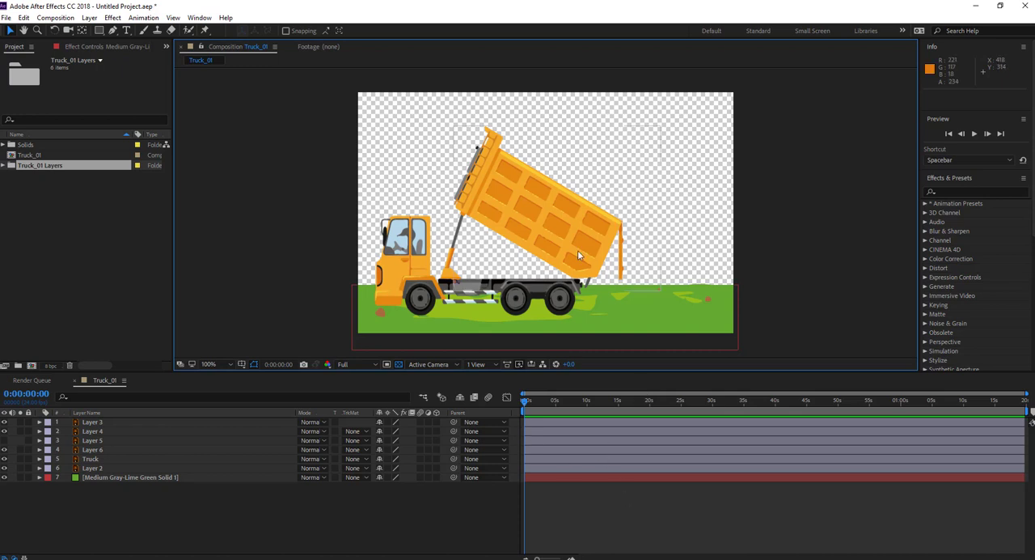
# Try rotating Layer 3, the dump bed, by about -45° around its centre, and undo the trial rotations.
pyautogui.click(542, 238)
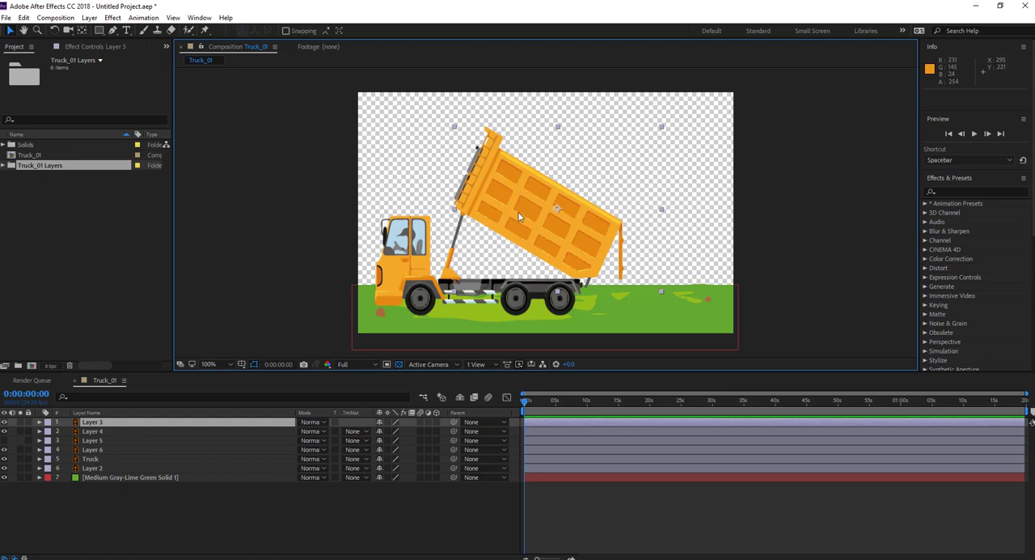
pyautogui.click(53, 31)
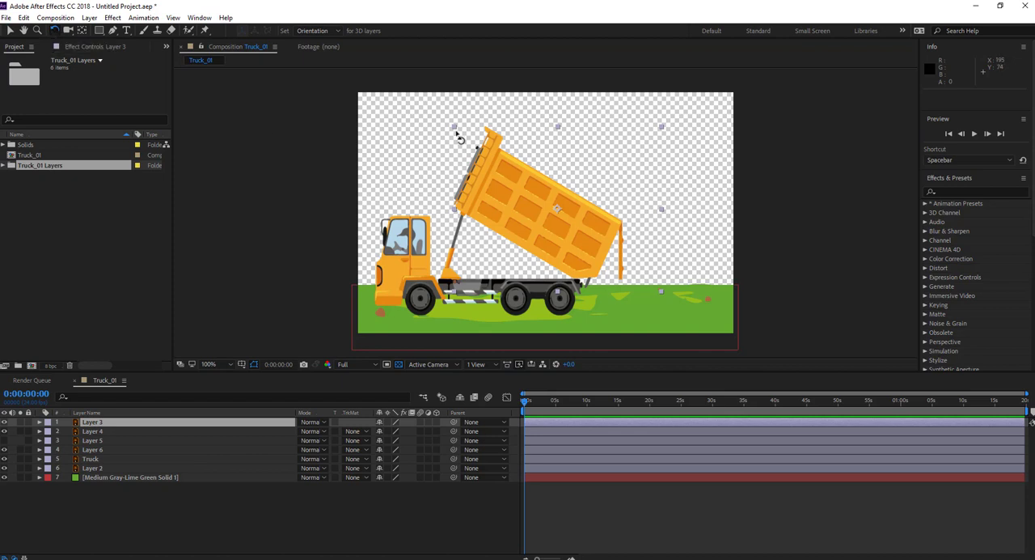
pyautogui.moveTo(457, 127); pyautogui.dragTo(449, 222)
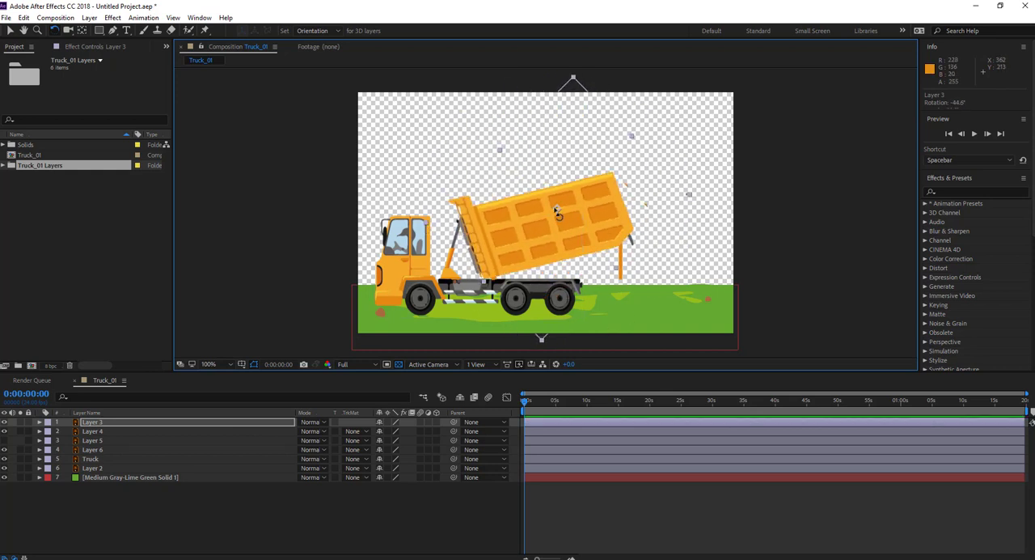
pyautogui.hotkey('ctrl', 'z')
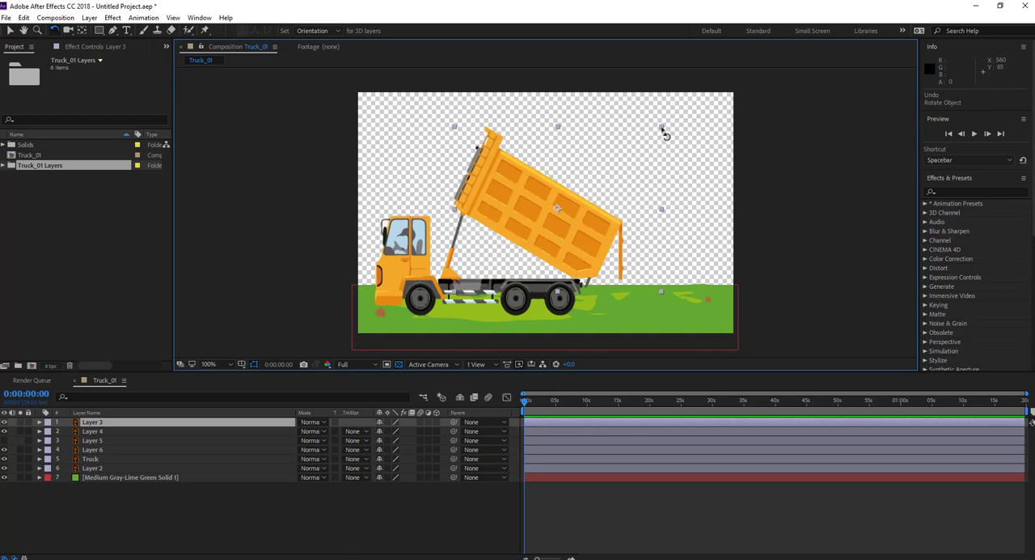
pyautogui.moveTo(663, 135); pyautogui.dragTo(636, 120)
pyautogui.hotkey('ctrl', 'z')
# Move the dump bed's anchor point to its lower rear corner, where the bed meets the end of the chassis.
pyautogui.click(81, 31)
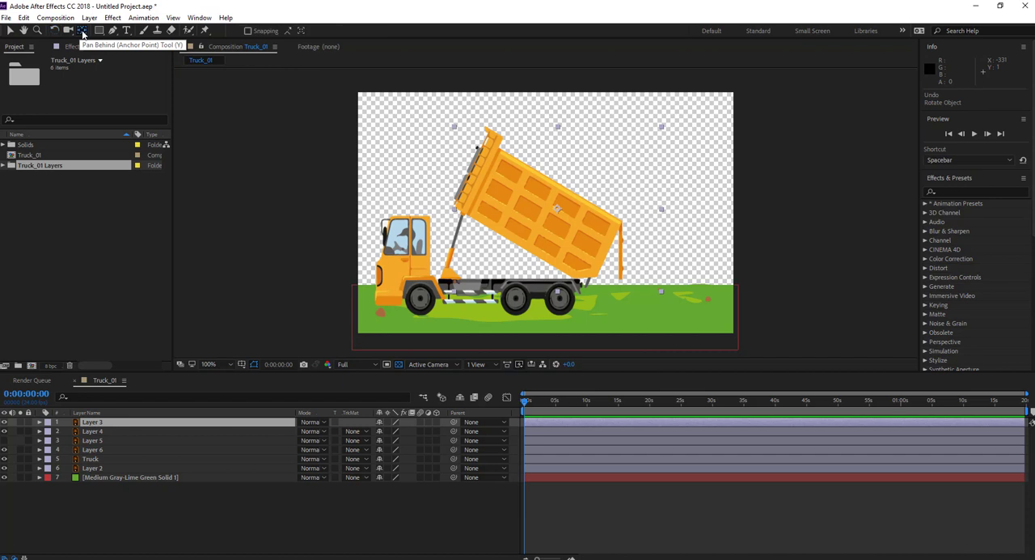
pyautogui.moveTo(564, 216); pyautogui.dragTo(612, 166)
pyautogui.scroll(4, 581, 284)
pyautogui.moveTo(632, 283); pyautogui.dragTo(583, 124)
pyautogui.moveTo(613, 210); pyautogui.dragTo(607, 210)
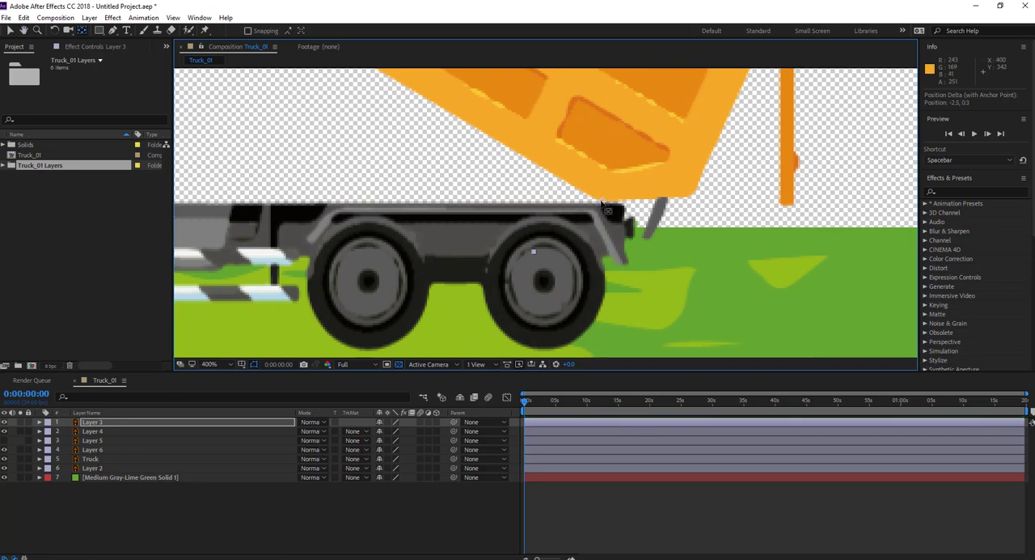
pyautogui.scroll(-4, 602, 207)
pyautogui.scroll(4, 602, 207)
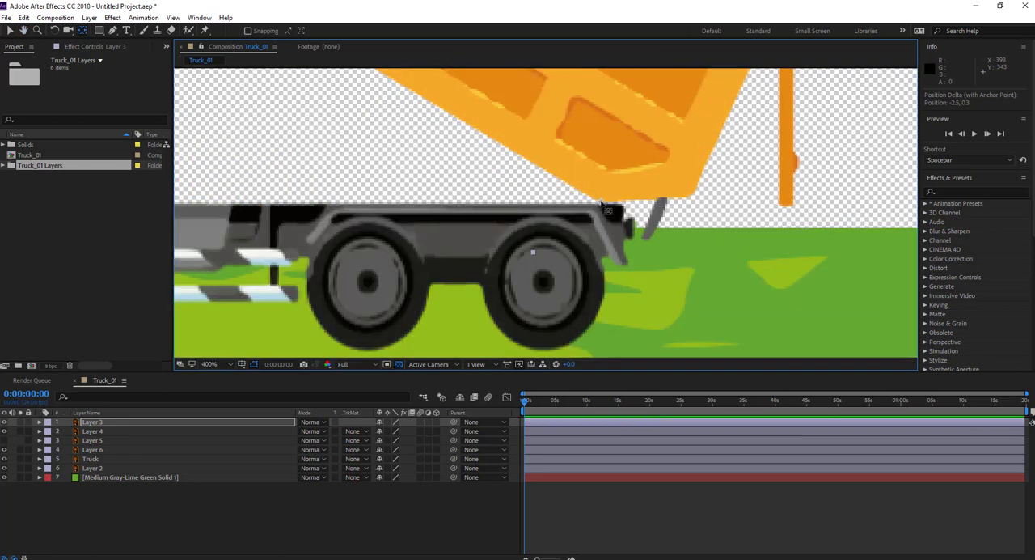
# Examine the dump bed's pivot area on the chassis at several zoom levels.
pyautogui.scroll(-8, 603, 207)
pyautogui.scroll(8, 602, 207)
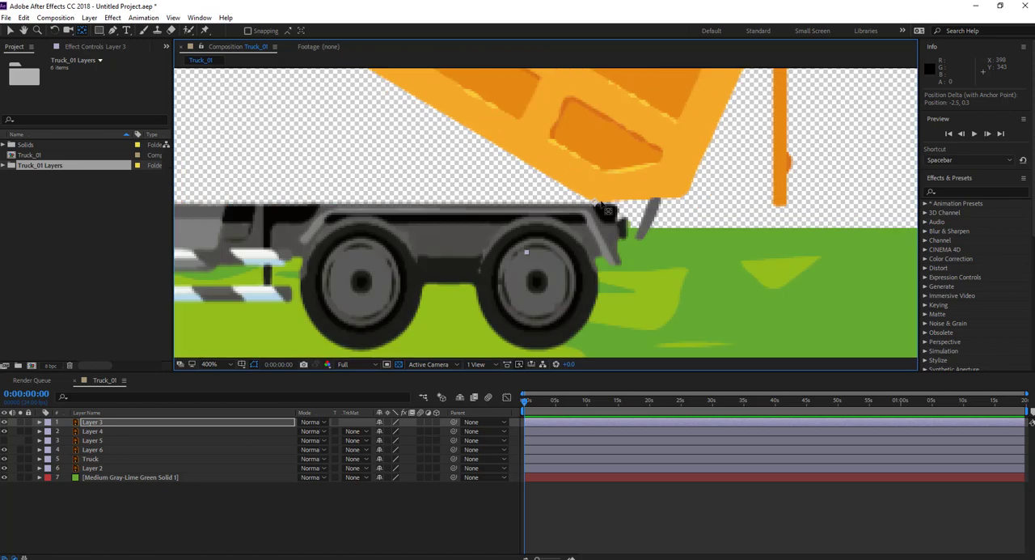
pyautogui.scroll(-7, 602, 206)
pyautogui.scroll(5, 602, 206)
pyautogui.scroll(2, 603, 206)
pyautogui.scroll(-8, 603, 206)
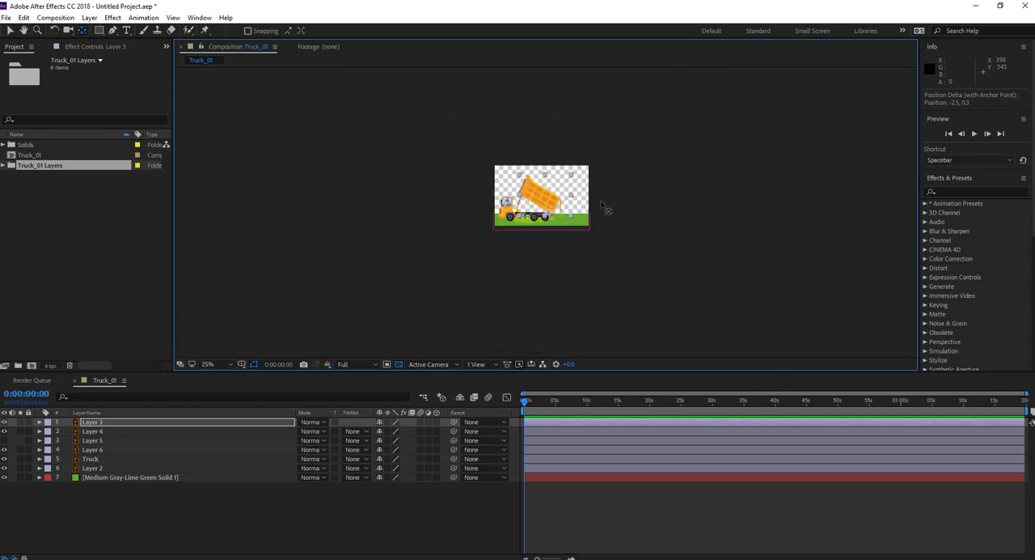
pyautogui.scroll(8, 603, 206)
pyautogui.scroll(-4, 602, 206)
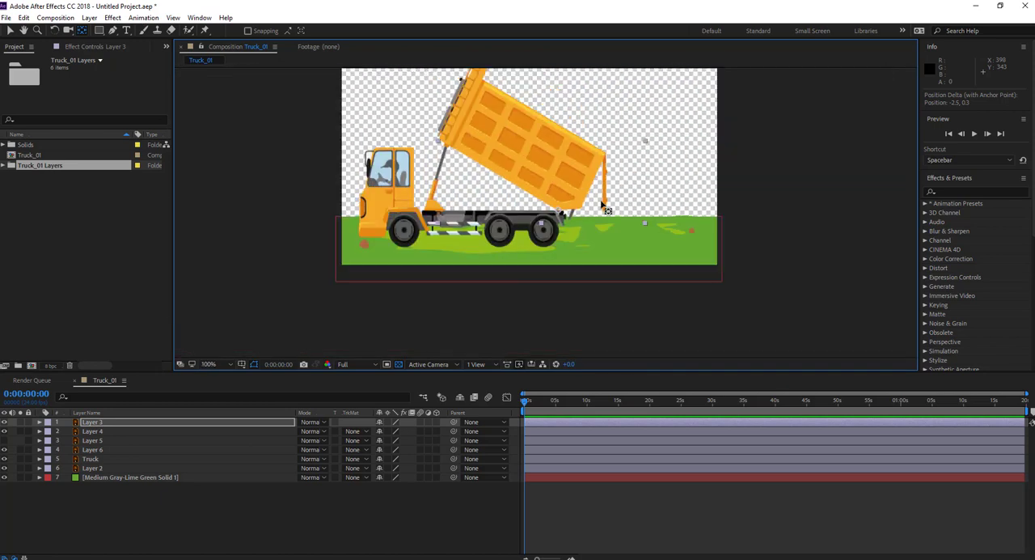
pyautogui.scroll(2, 603, 206)
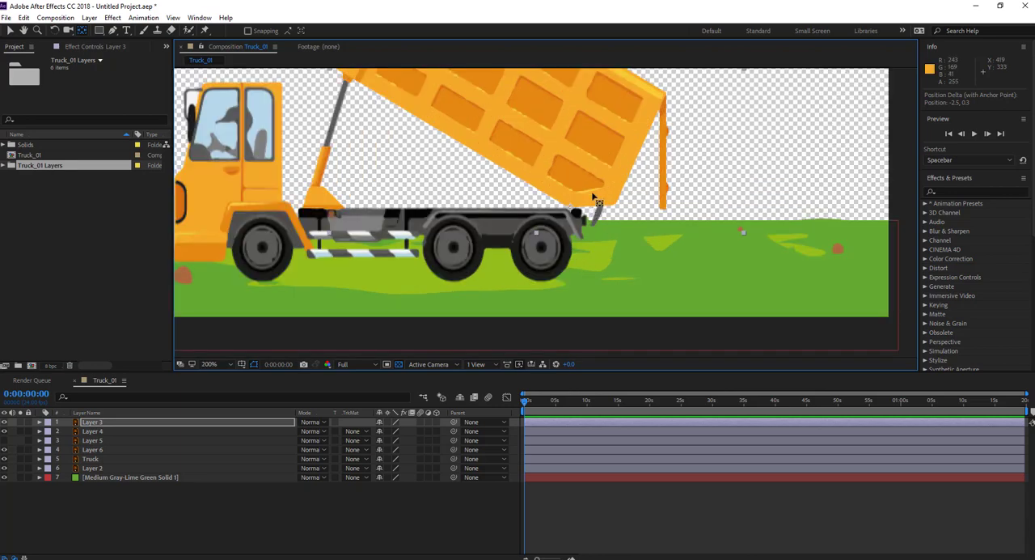
pyautogui.scroll(2, 597, 198)
pyautogui.scroll(-4, 594, 194)
pyautogui.scroll(6, 594, 194)
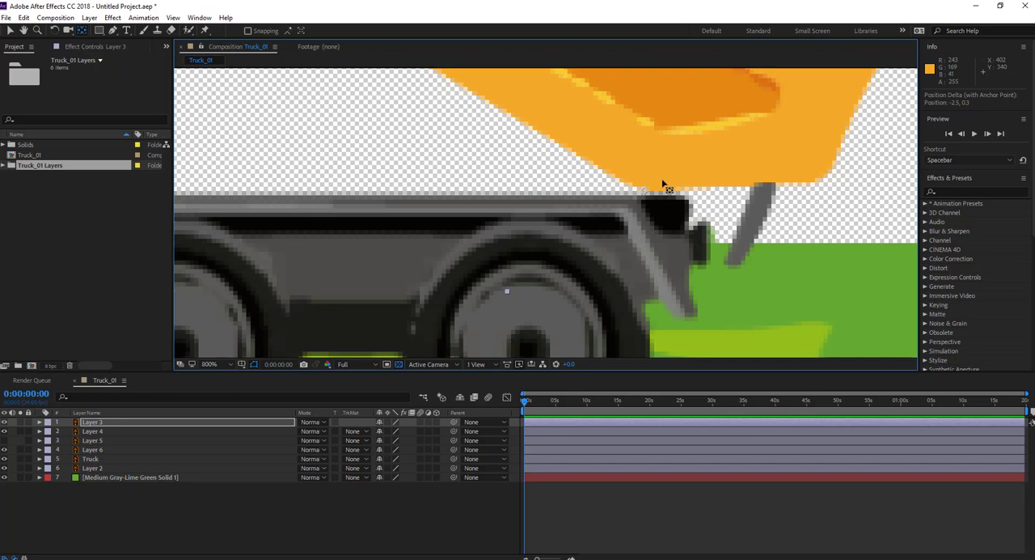
pyautogui.press('h')
pyautogui.moveTo(628, 162); pyautogui.dragTo(704, 233)
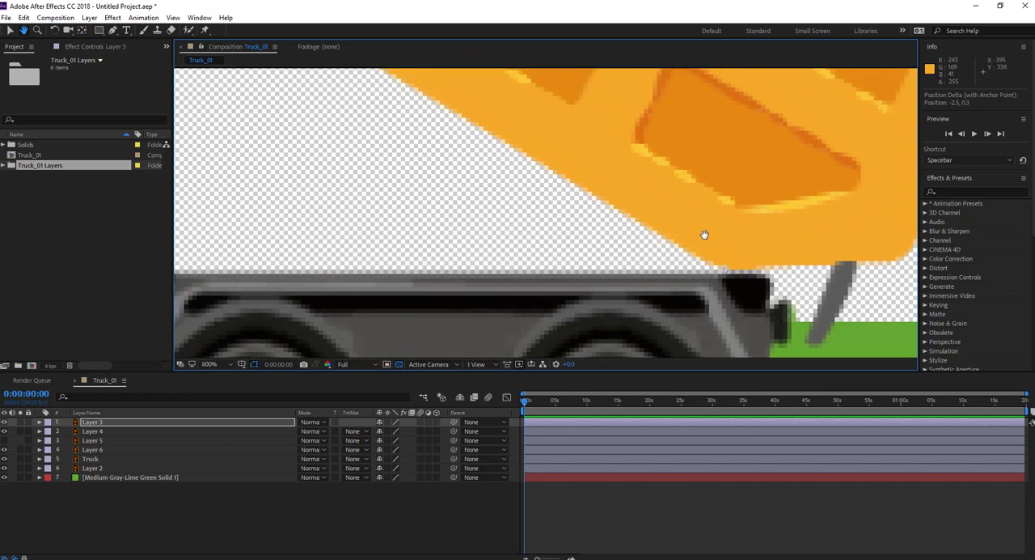
pyautogui.moveTo(562, 180)
pyautogui.mouseDown()
pyautogui.moveTo(704, 282)
pyautogui.moveTo(555, 186)
pyautogui.mouseUp()
pyautogui.moveTo(769, 324); pyautogui.dragTo(723, 275)
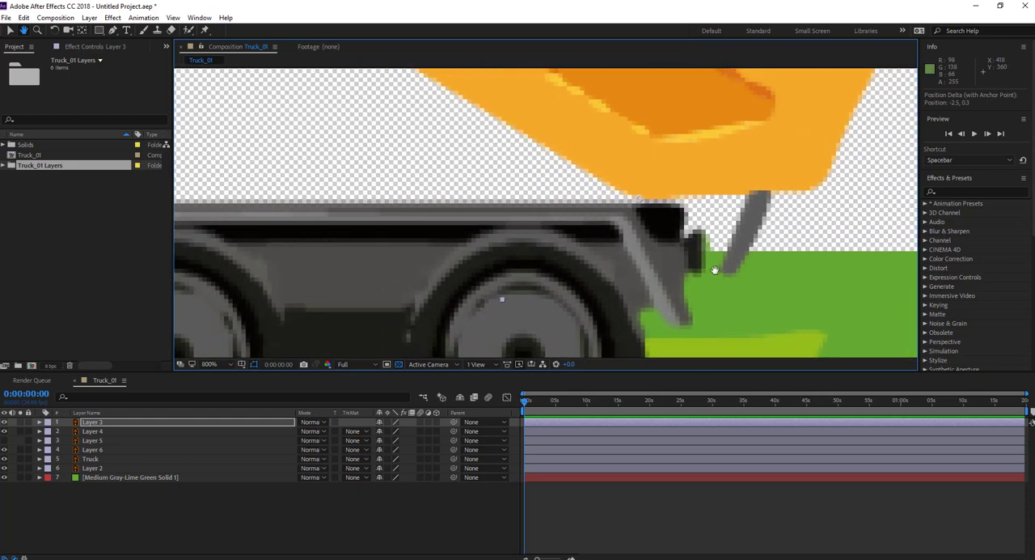
pyautogui.press('y')
pyautogui.press(',')
pyautogui.press('.')
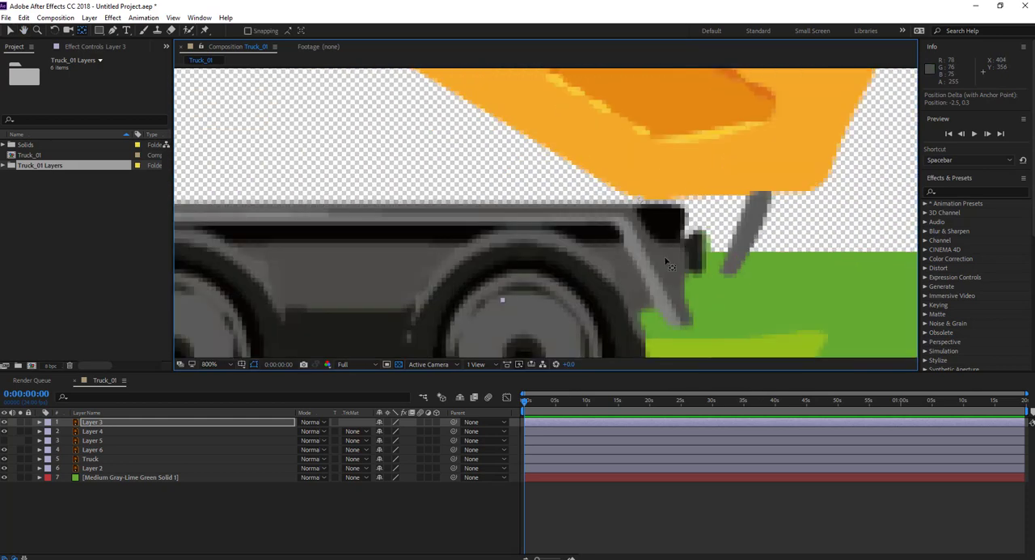
pyautogui.press('space')
pyautogui.moveTo(593, 197); pyautogui.dragTo(572, 209)
pyautogui.press(',')
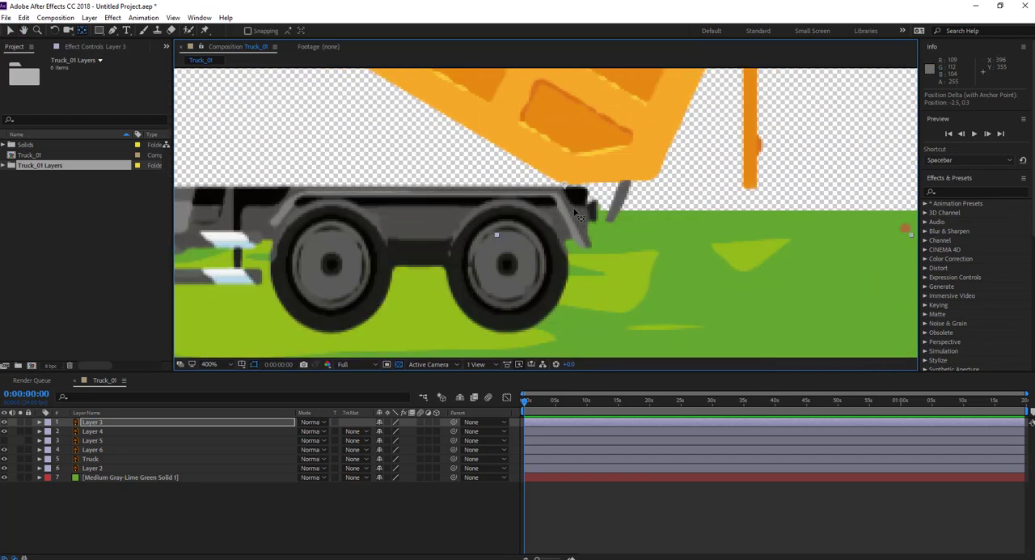
pyautogui.press(',')
pyautogui.press('space')
pyautogui.moveTo(451, 167); pyautogui.dragTo(497, 223)
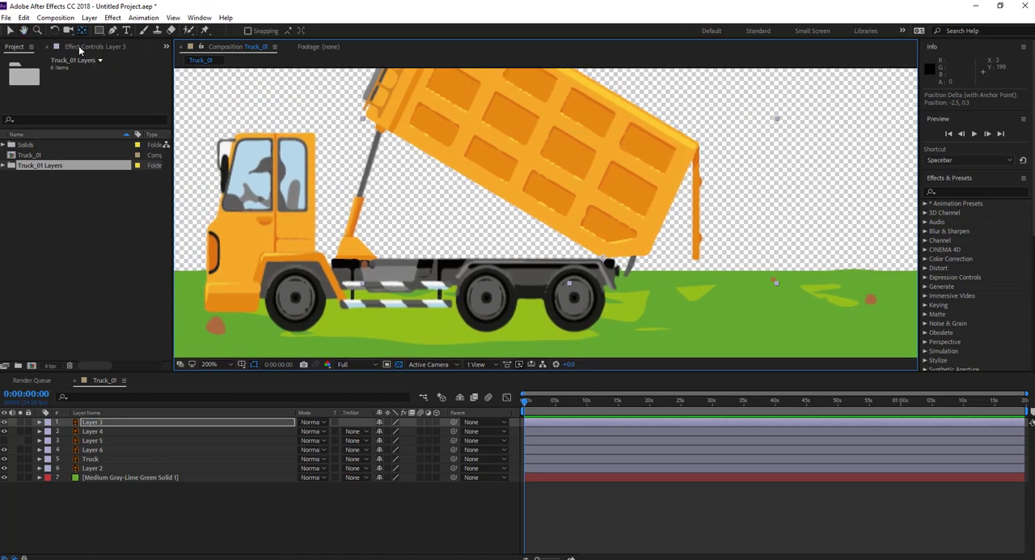
# Try rotating Layer 3, the dump bed, around its relocated anchor point, and undo the trial rotation.
pyautogui.click(55, 30)
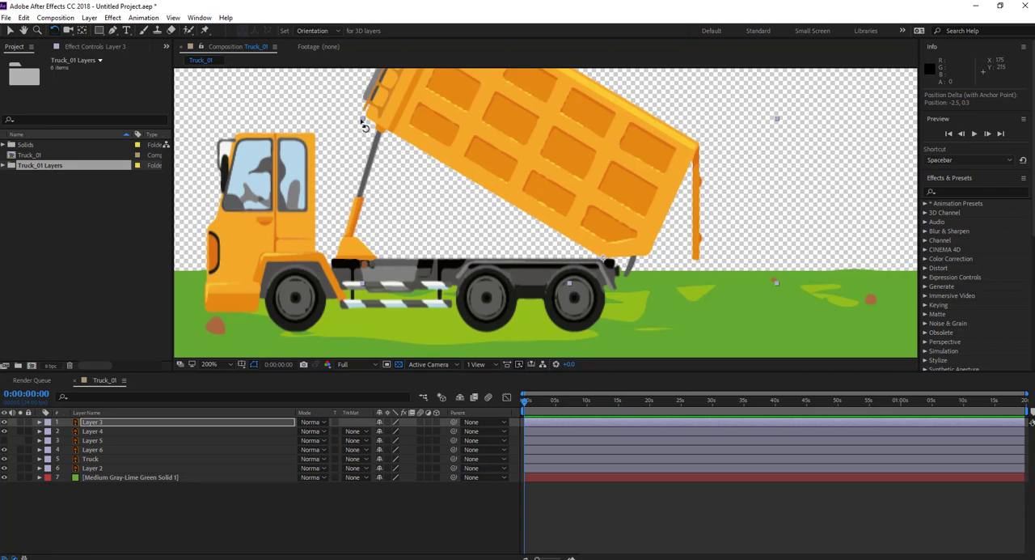
pyautogui.moveTo(358, 120); pyautogui.dragTo(393, 194)
pyautogui.hotkey('ctrl', 'z')
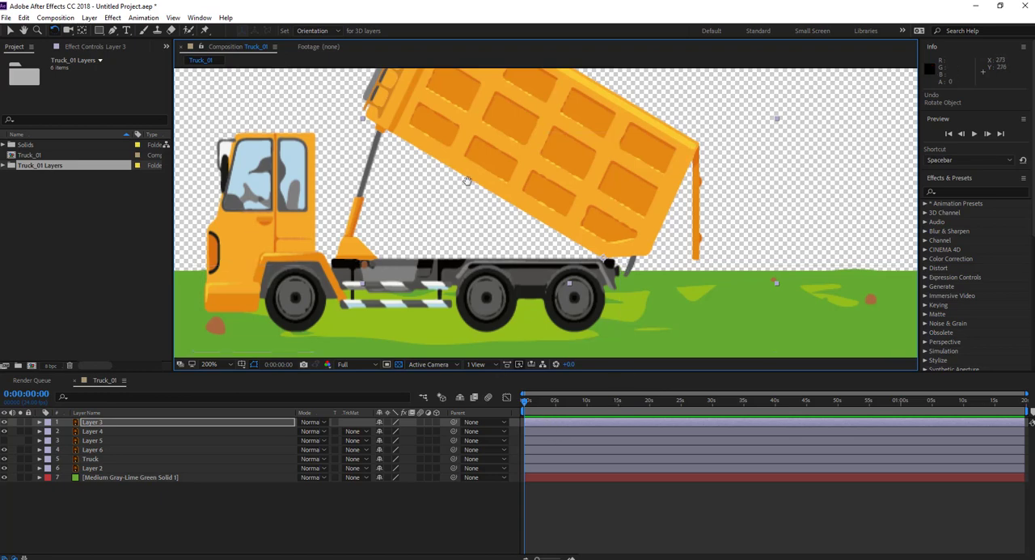
# Reveal only the Rotation property of Layer 3 and enable keyframing for it at 0:00:00:00.
pyautogui.moveTo(466, 168); pyautogui.dragTo(509, 213)
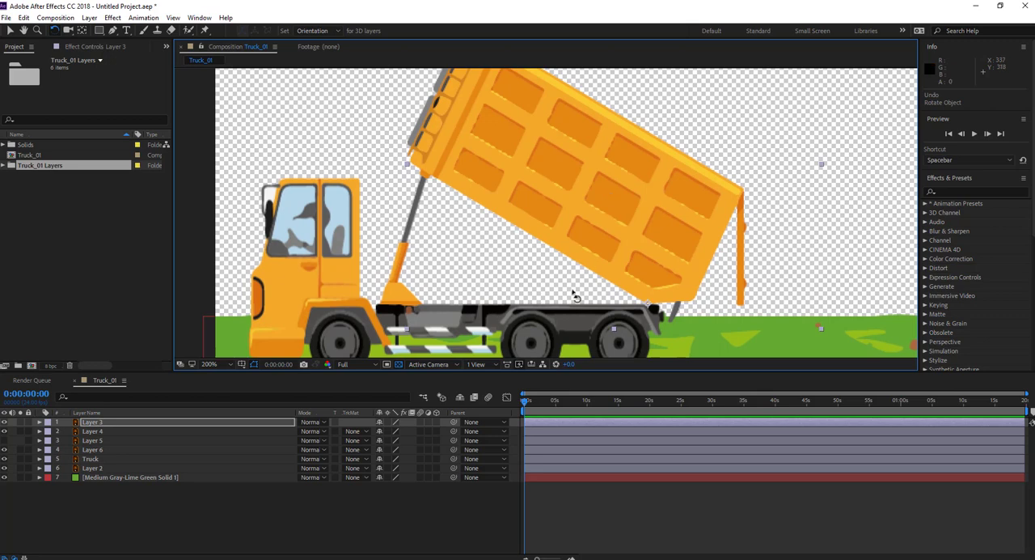
pyautogui.click(543, 420)
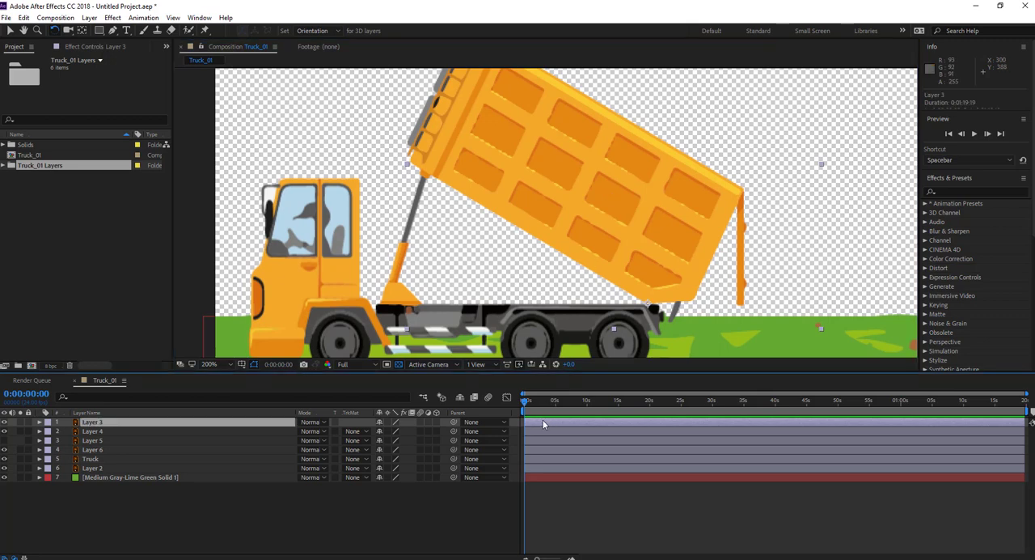
pyautogui.press('r')
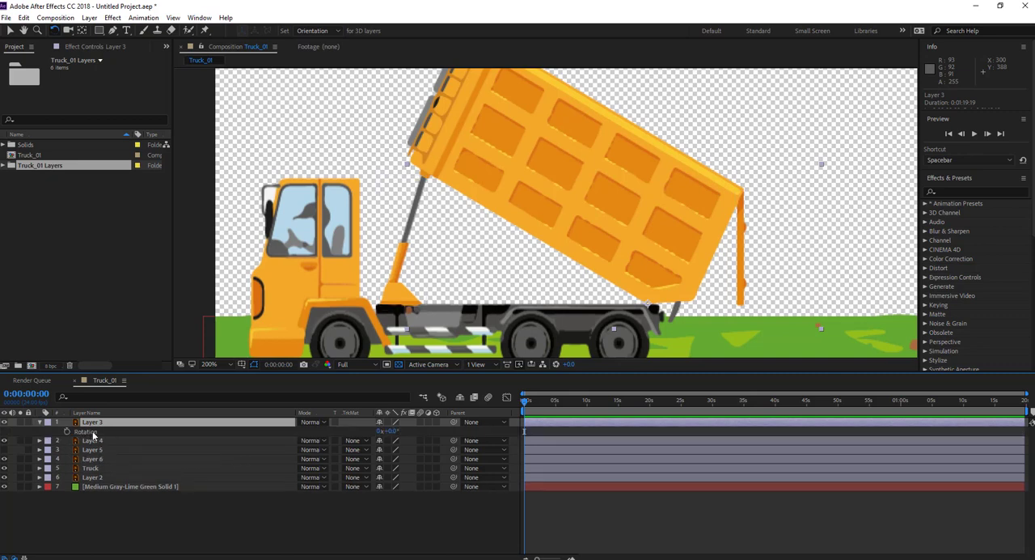
pyautogui.press('r')
pyautogui.press('r')
pyautogui.press('r')
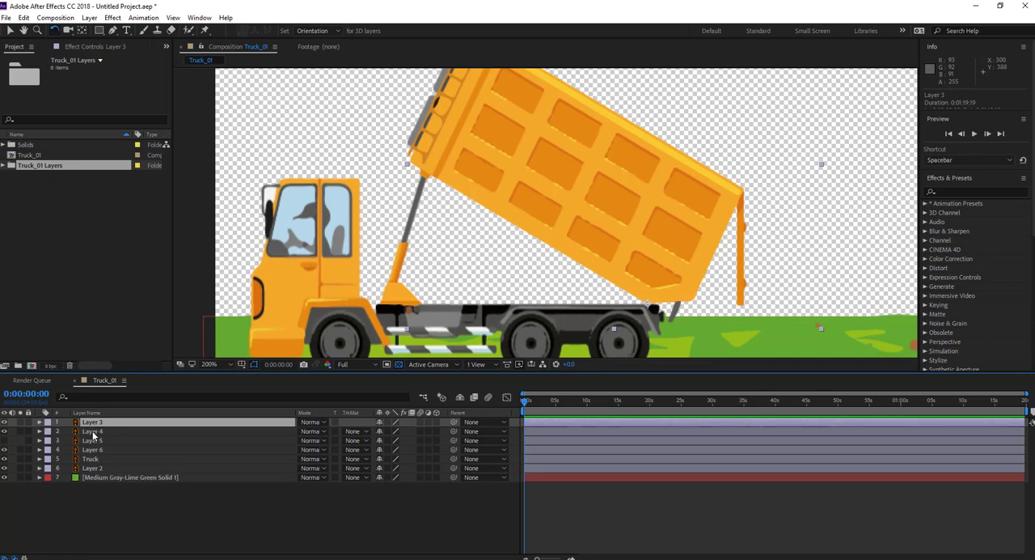
pyautogui.press('r')
pyautogui.press('r')
pyautogui.press('r')
pyautogui.press('r')
pyautogui.press('r')
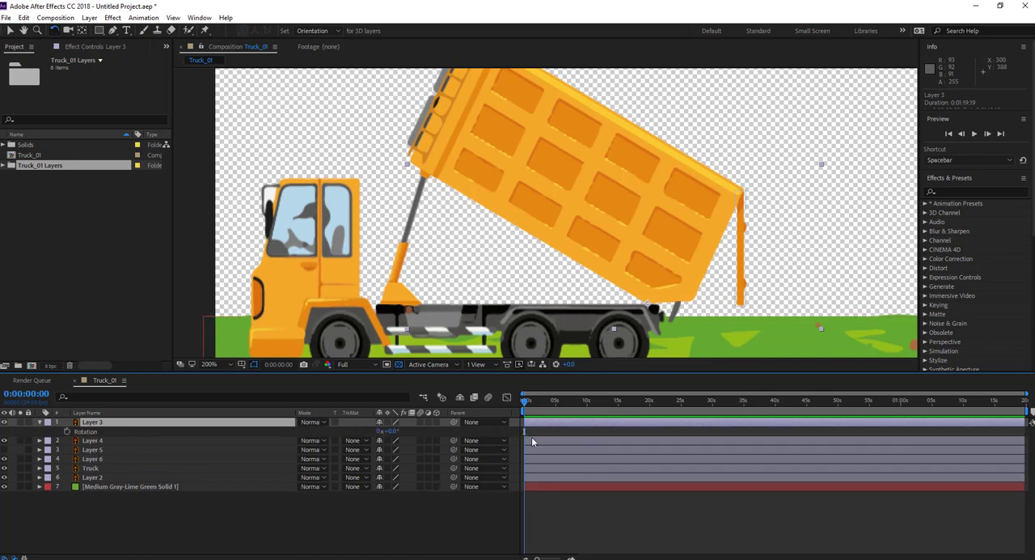
pyautogui.click(68, 434)
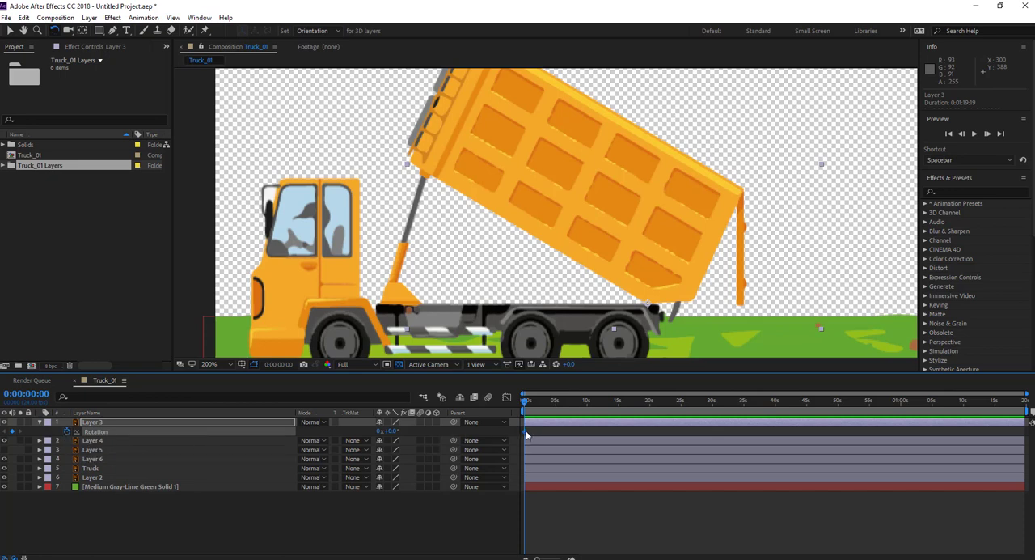
# Shift the raised bed's rotation keyframe to about 0:00:03:02, and rotate the bed to about -30.3° at 0:00:00:00 so it rests on the chassis.
pyautogui.moveTo(526, 435); pyautogui.dragTo(558, 433)
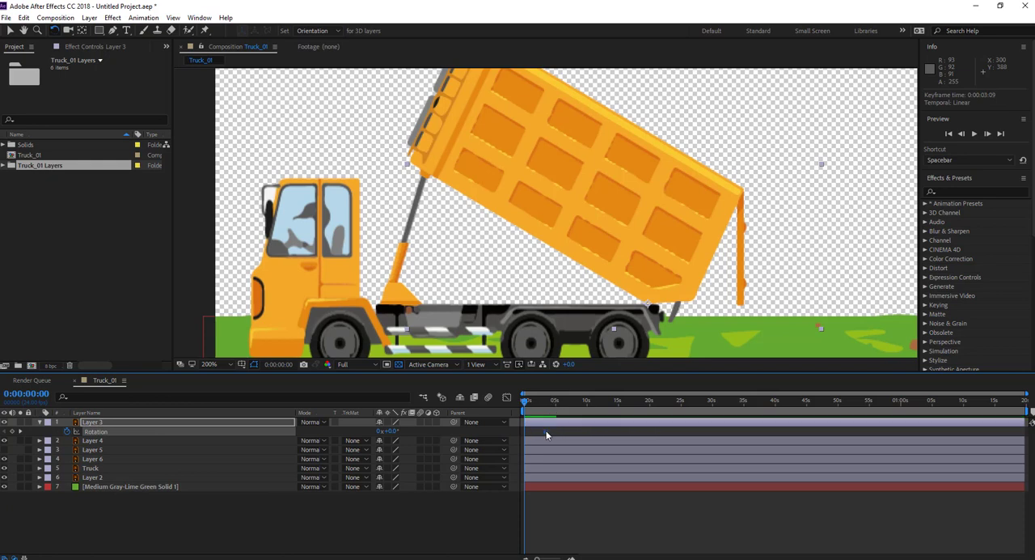
pyautogui.moveTo(556, 434); pyautogui.dragTo(544, 435)
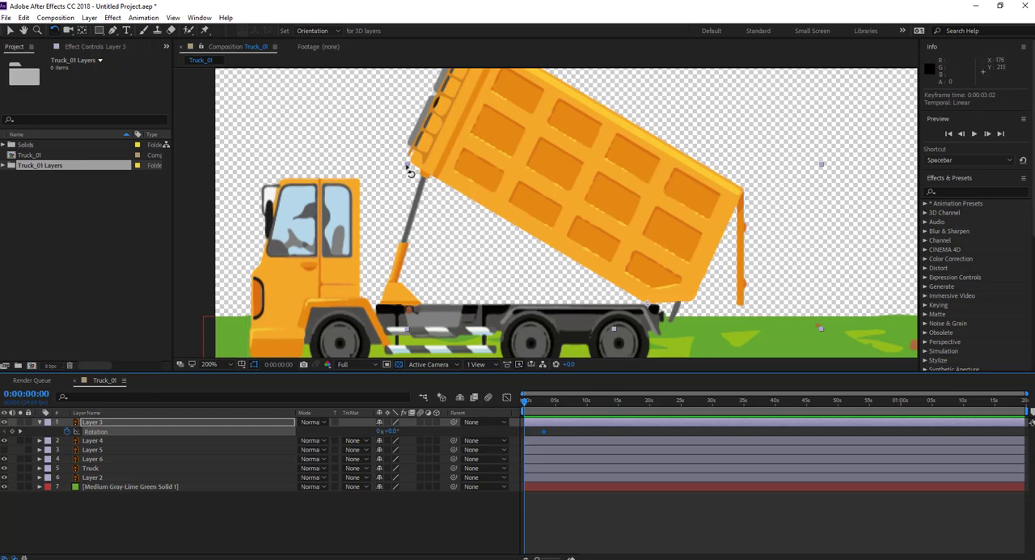
pyautogui.moveTo(410, 169); pyautogui.dragTo(371, 309)
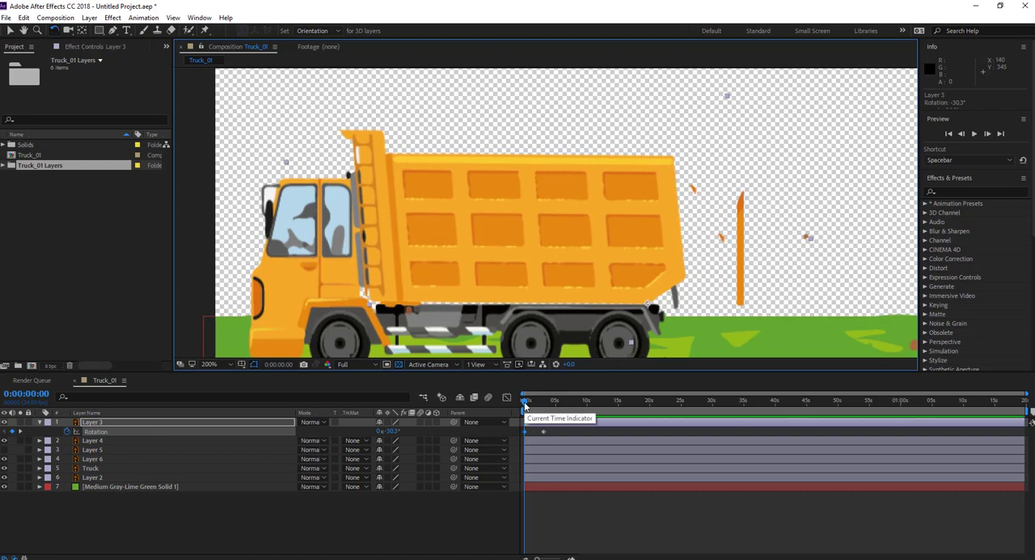
# Scrub through the first seconds of the timeline to check the dump bed's lifting motion and the whole truck.
pyautogui.moveTo(524, 404)
pyautogui.mouseDown()
pyautogui.moveTo(548, 414)
pyautogui.moveTo(522, 415)
pyautogui.mouseUp()
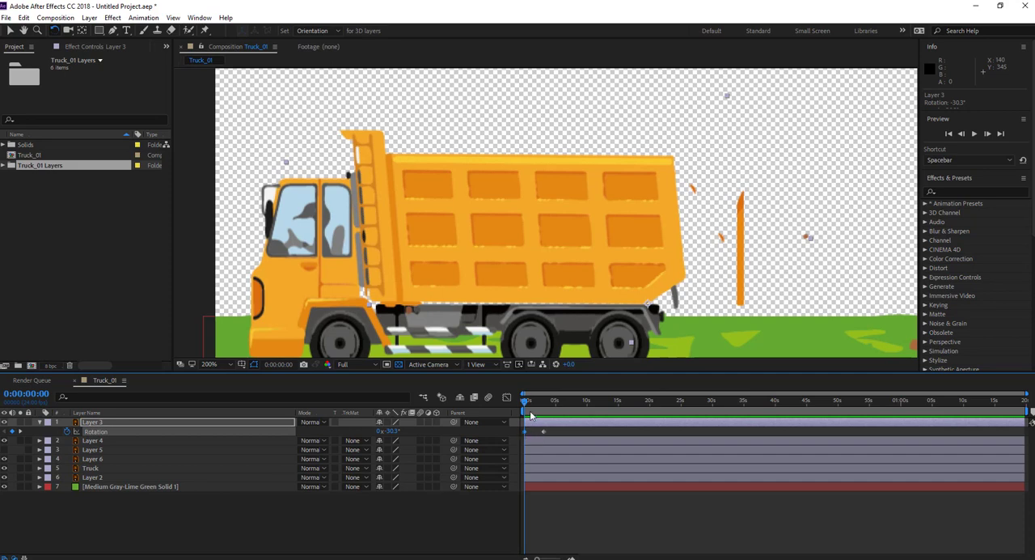
pyautogui.click(529, 402)
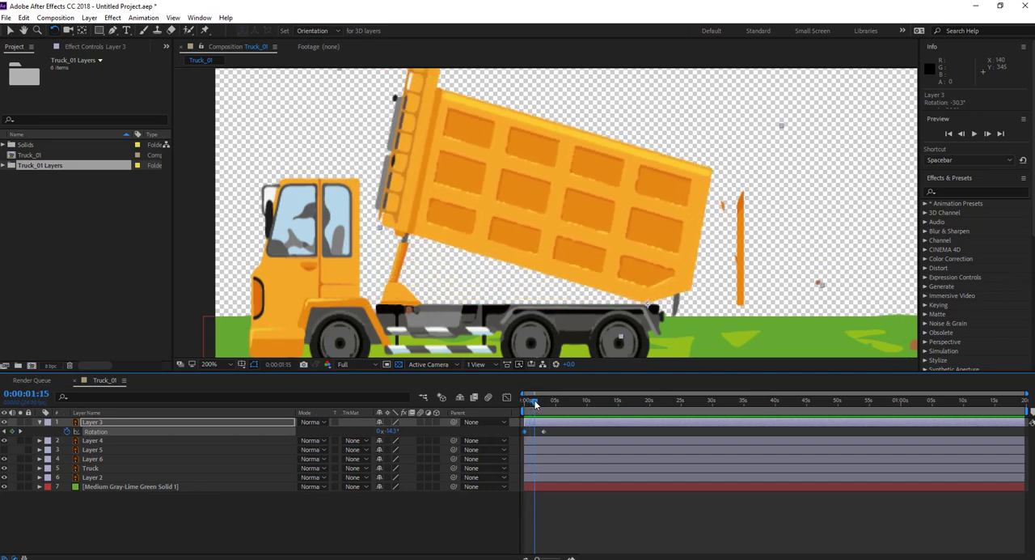
pyautogui.click(524, 402)
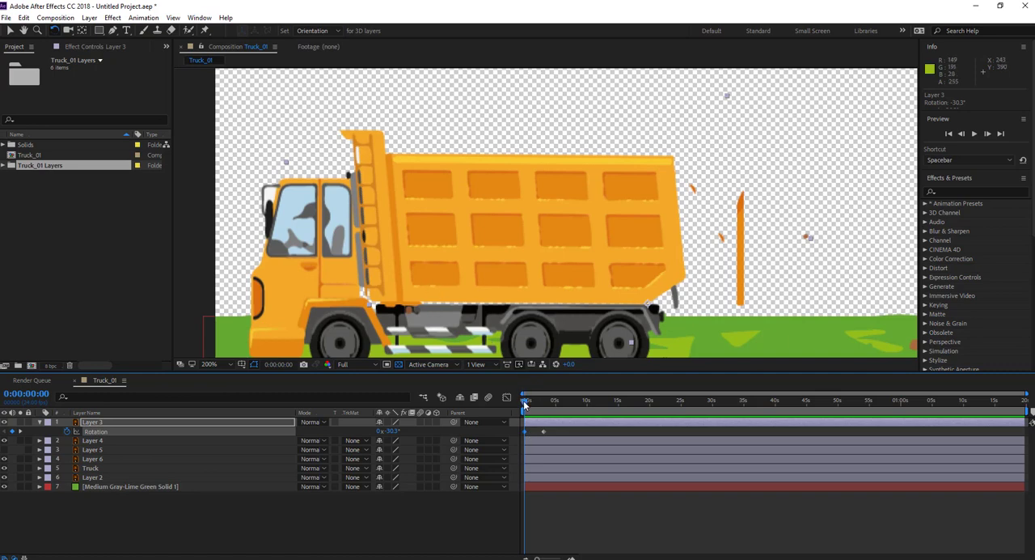
pyautogui.click(530, 403)
pyautogui.moveTo(530, 404)
pyautogui.mouseDown()
pyautogui.moveTo(549, 401)
pyautogui.moveTo(515, 397)
pyautogui.mouseUp()
pyautogui.press(',')
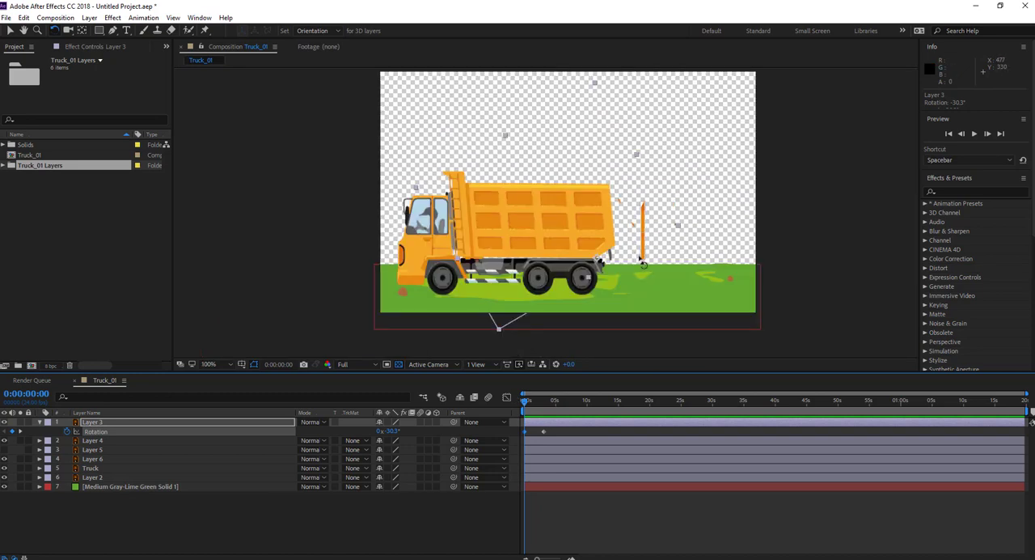
# At about 0:00:03:17, with the bed fully raised, parent Layer 4, the tailgate, to Layer 3.
pyautogui.moveTo(524, 404); pyautogui.dragTo(546, 405)
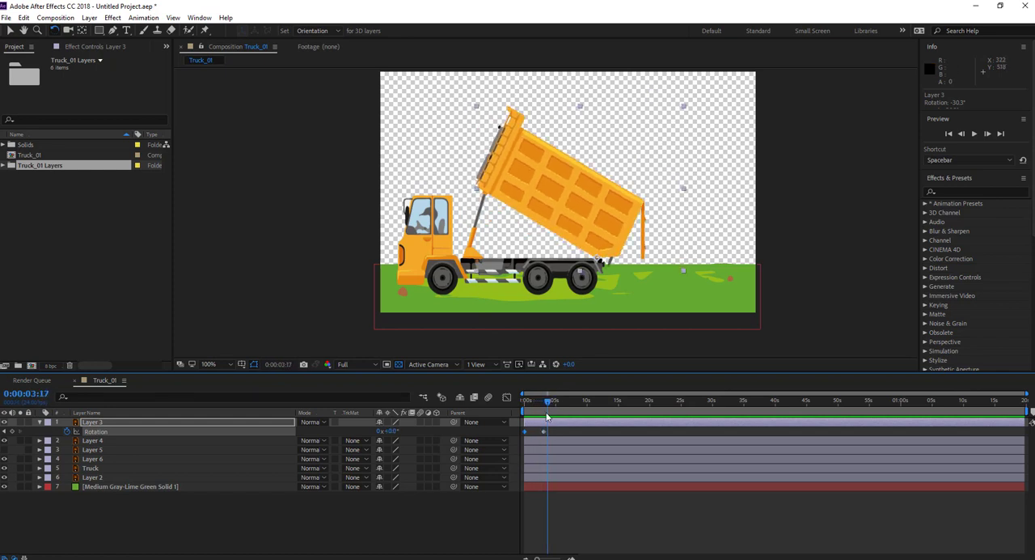
pyautogui.click(590, 442)
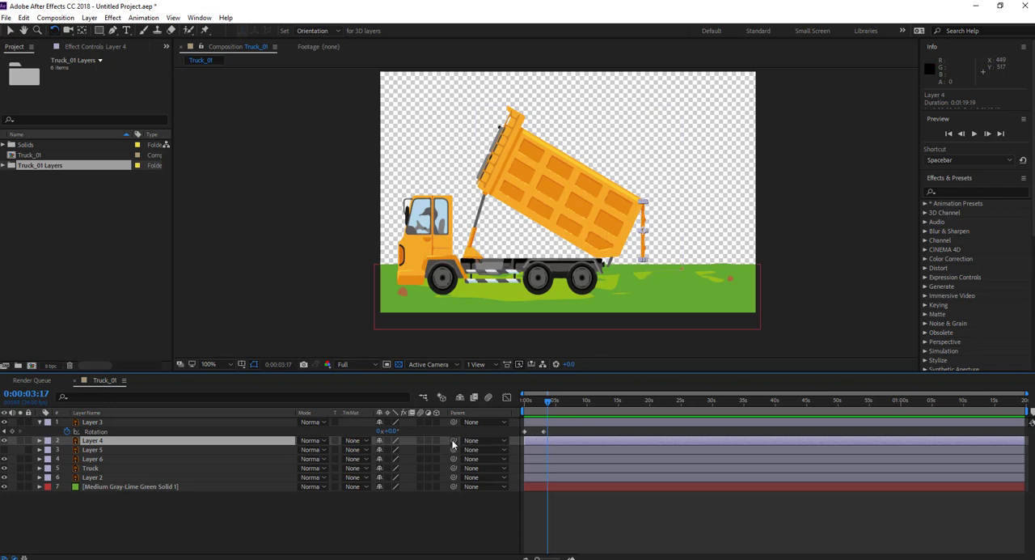
pyautogui.moveTo(386, 434); pyautogui.dragTo(91, 427)
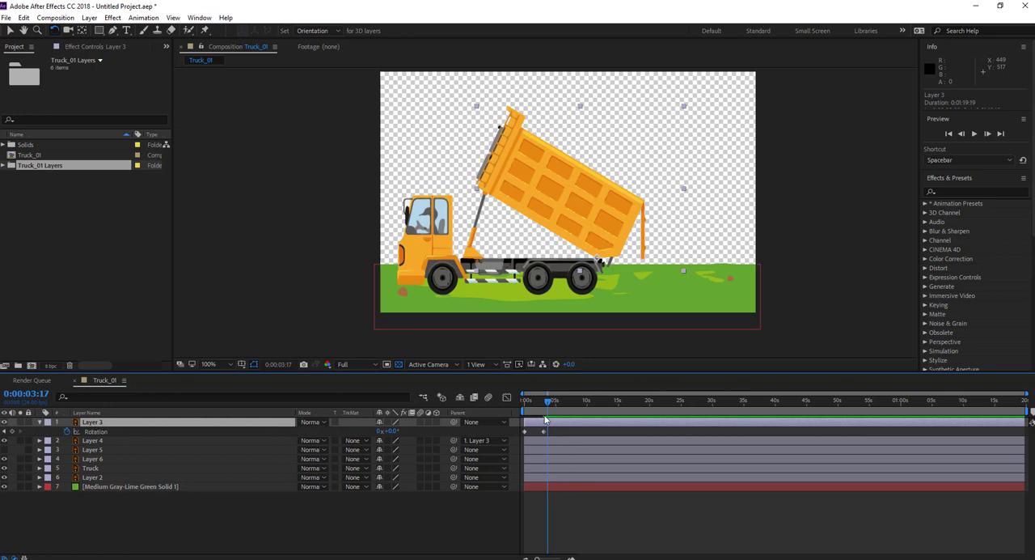
# Play back and scrub the animation from the first frame to check that the tailgate follows the dump bed.
pyautogui.moveTo(547, 404); pyautogui.dragTo(523, 409)
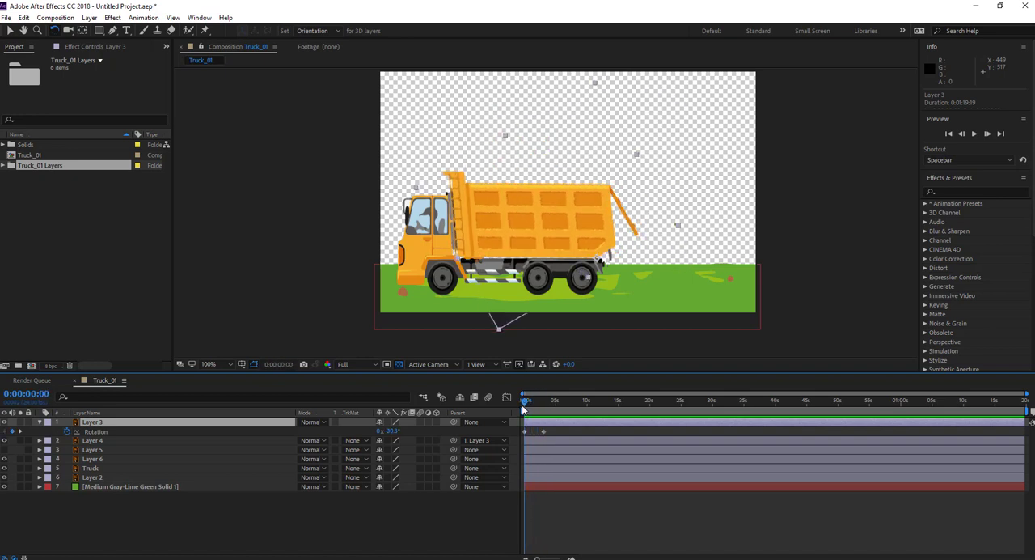
pyautogui.press('space')
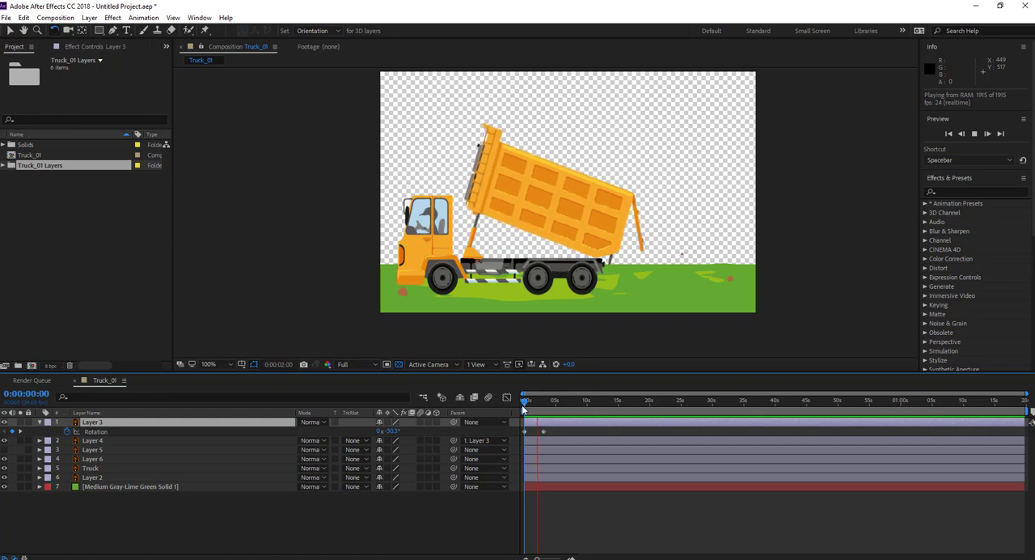
pyautogui.press('space')
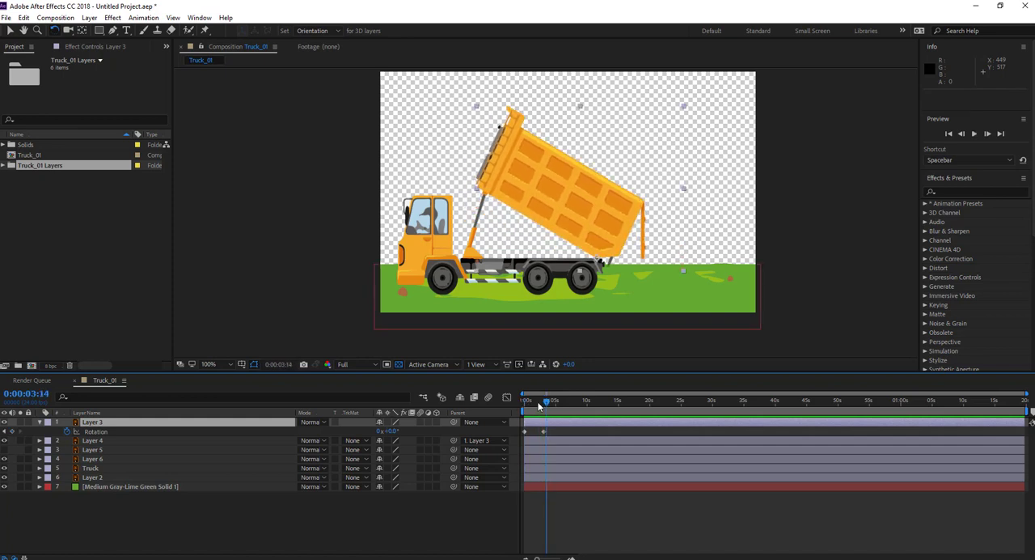
pyautogui.press('space')
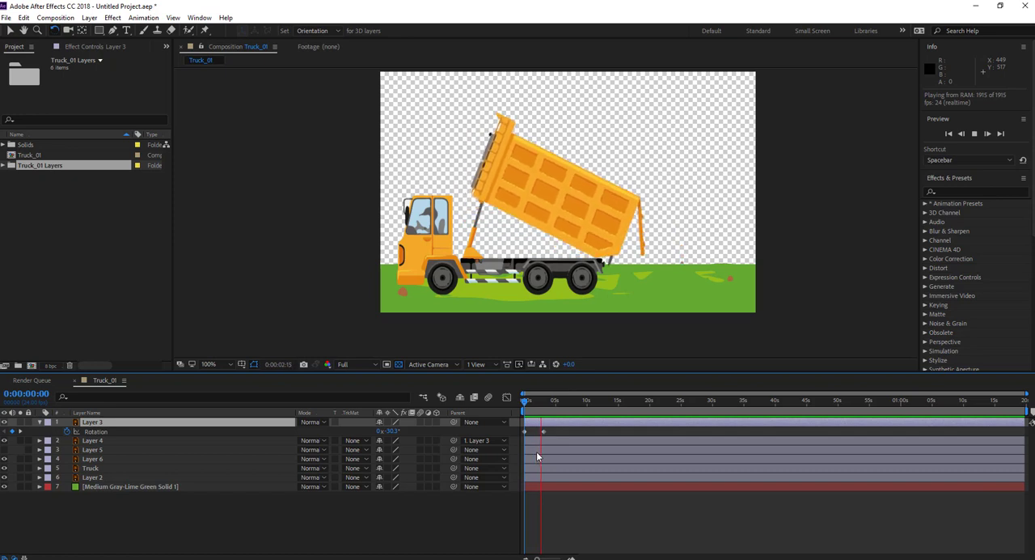
pyautogui.press('space')
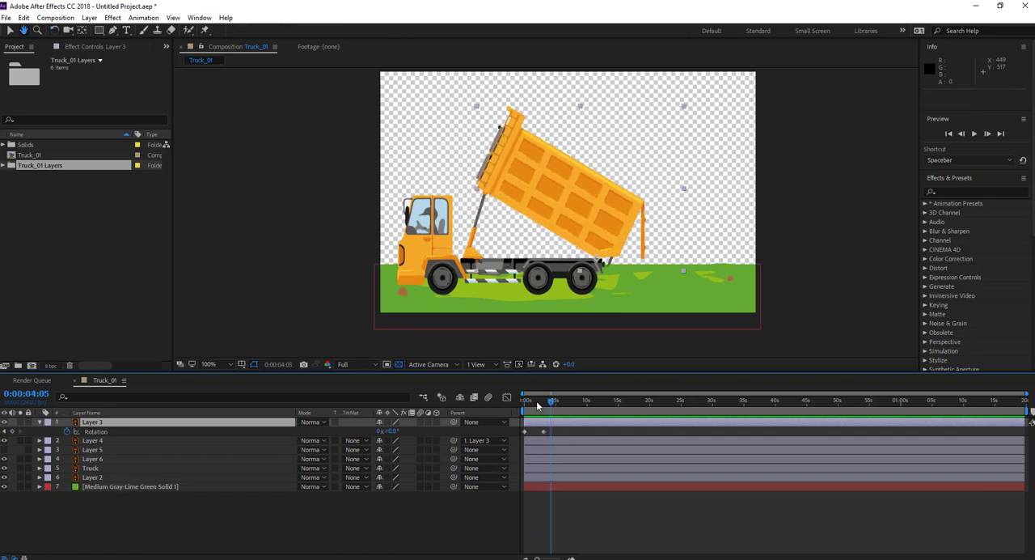
pyautogui.press('space')
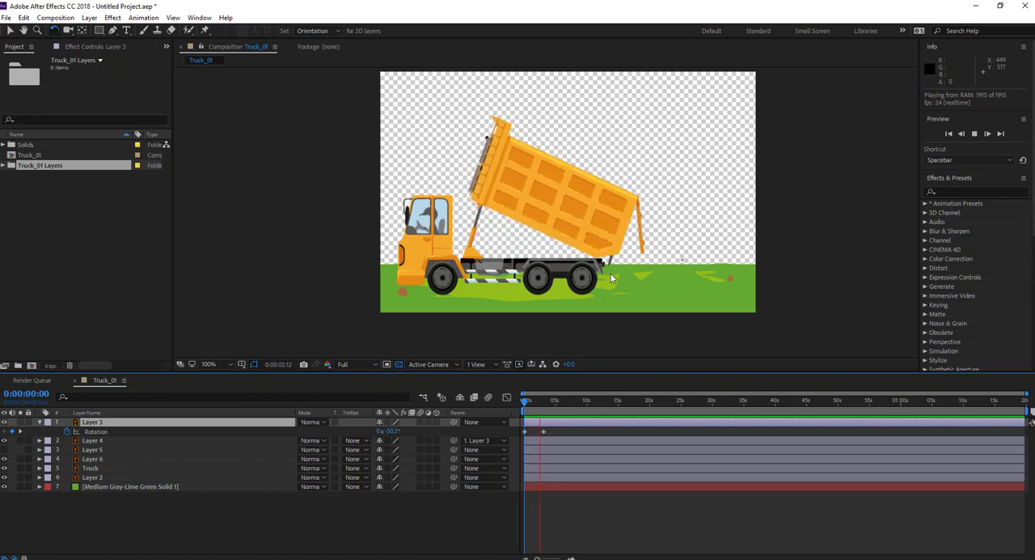
pyautogui.press('space')
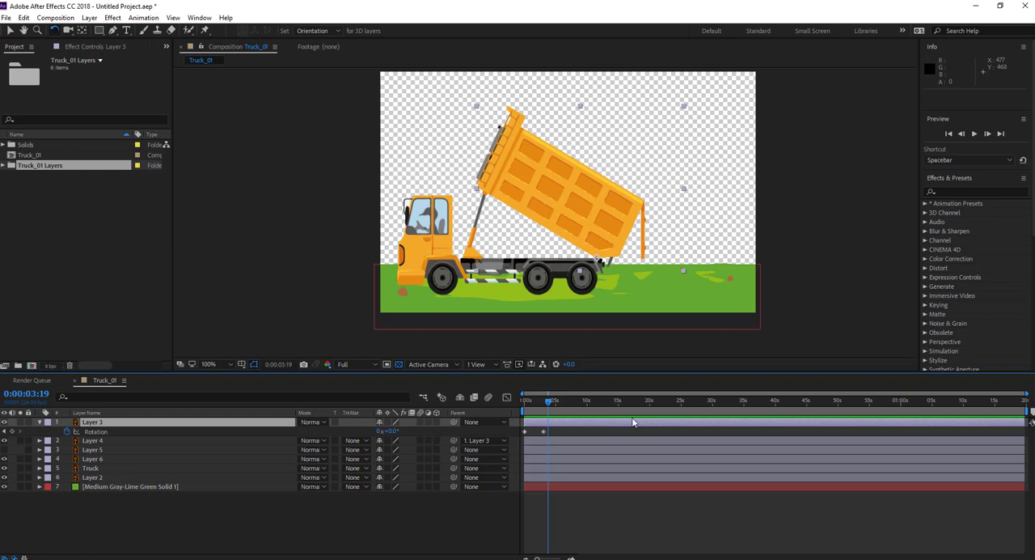
pyautogui.moveTo(549, 403)
pyautogui.mouseDown()
pyautogui.moveTo(520, 405)
pyautogui.moveTo(534, 404)
pyautogui.mouseUp()
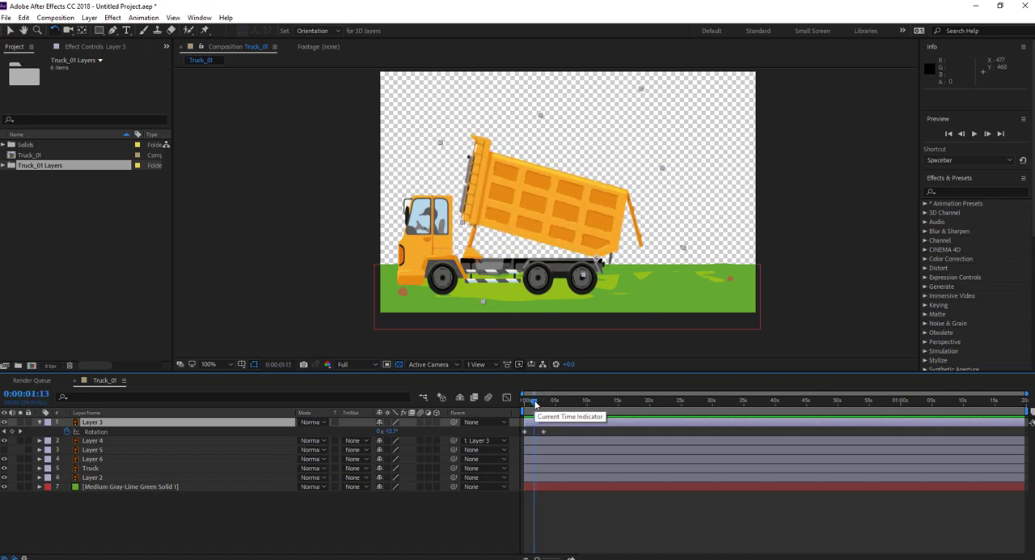